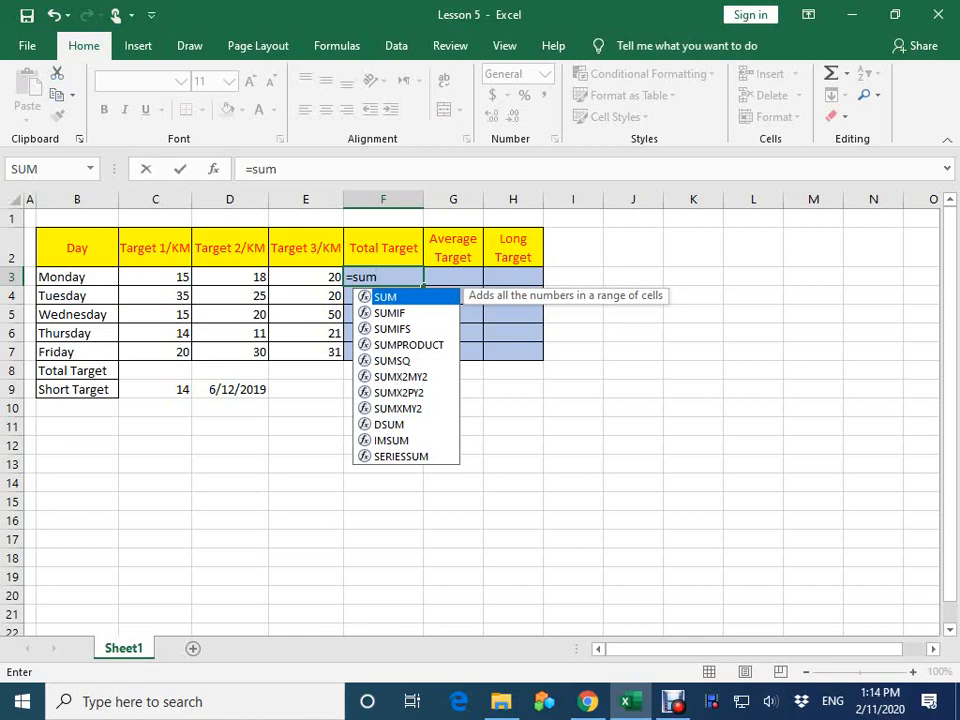
- Complete Monday's Total Target in F3 as =SUM(C3:E3) and fill the formula down through Friday in F7
type("(")
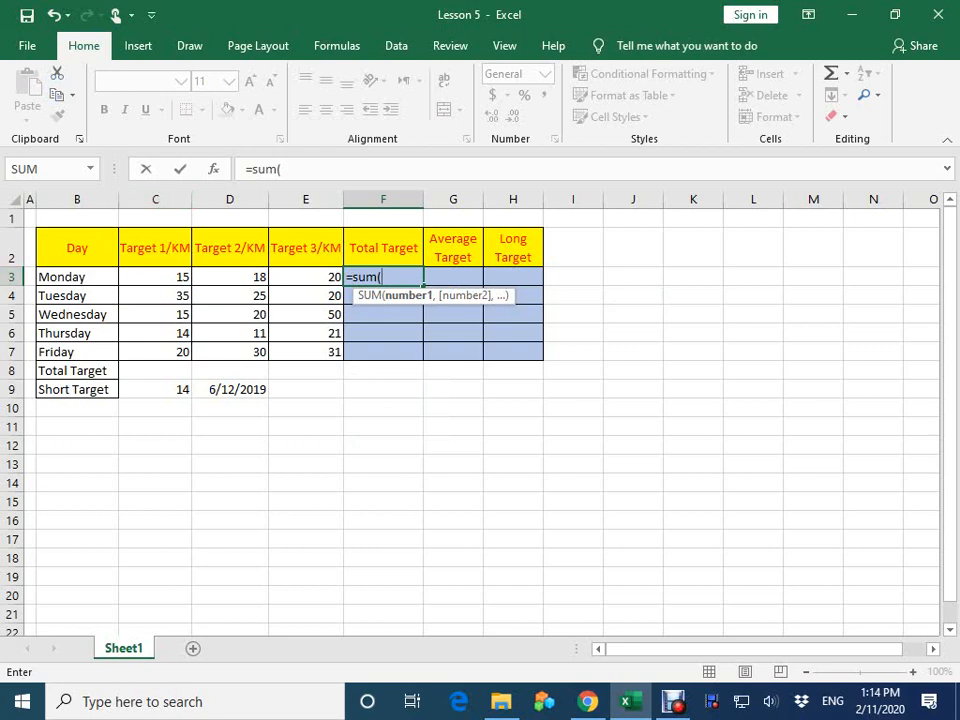
type("C3")
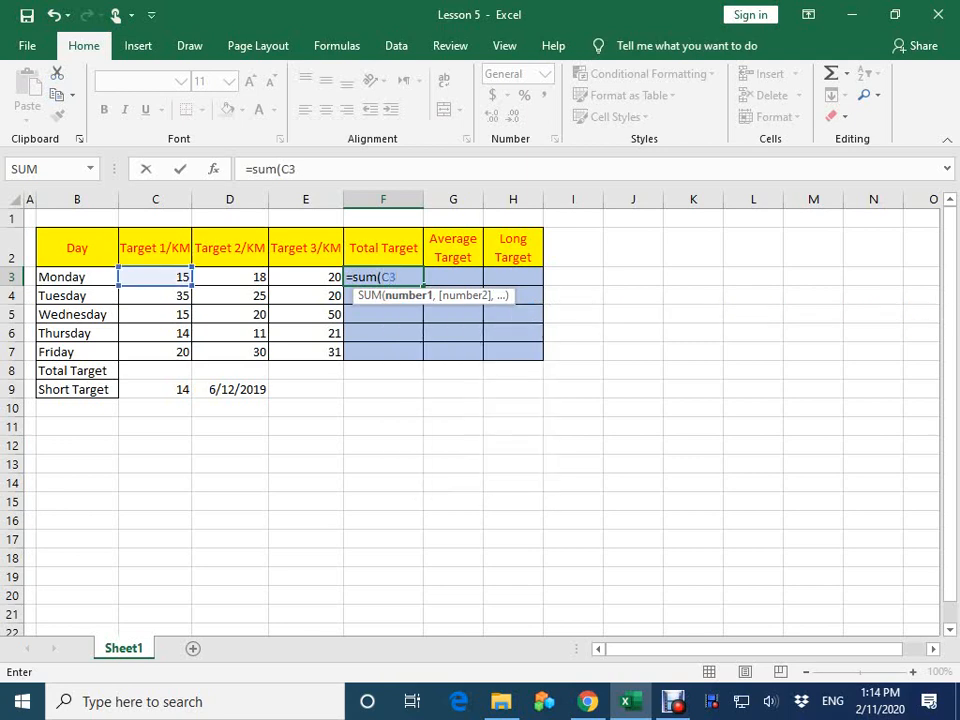
type(":")
type("E3")
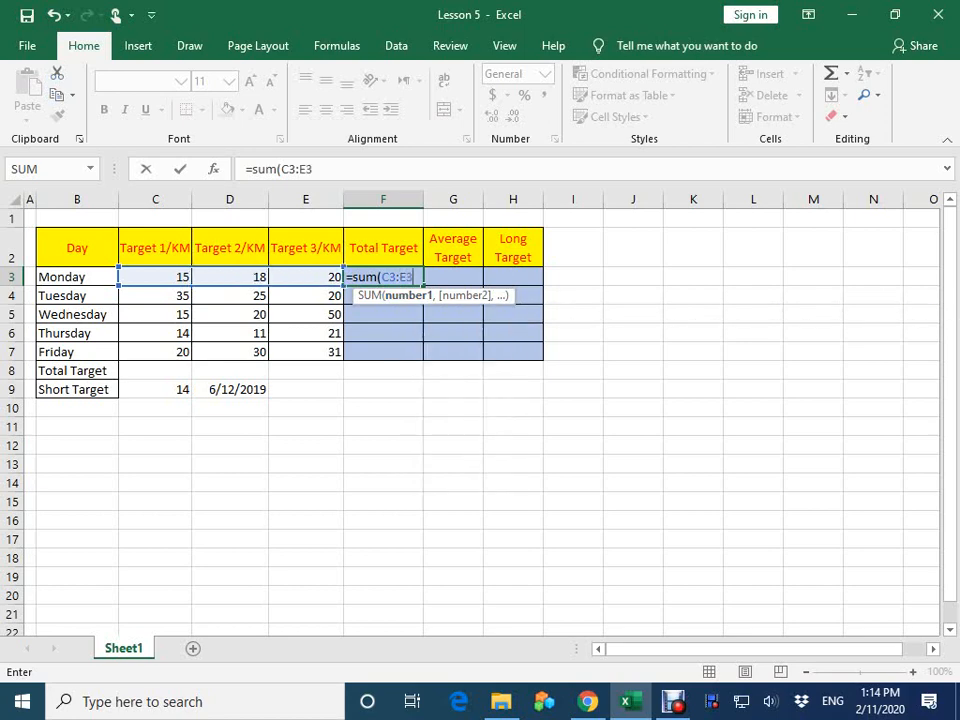
type(")")
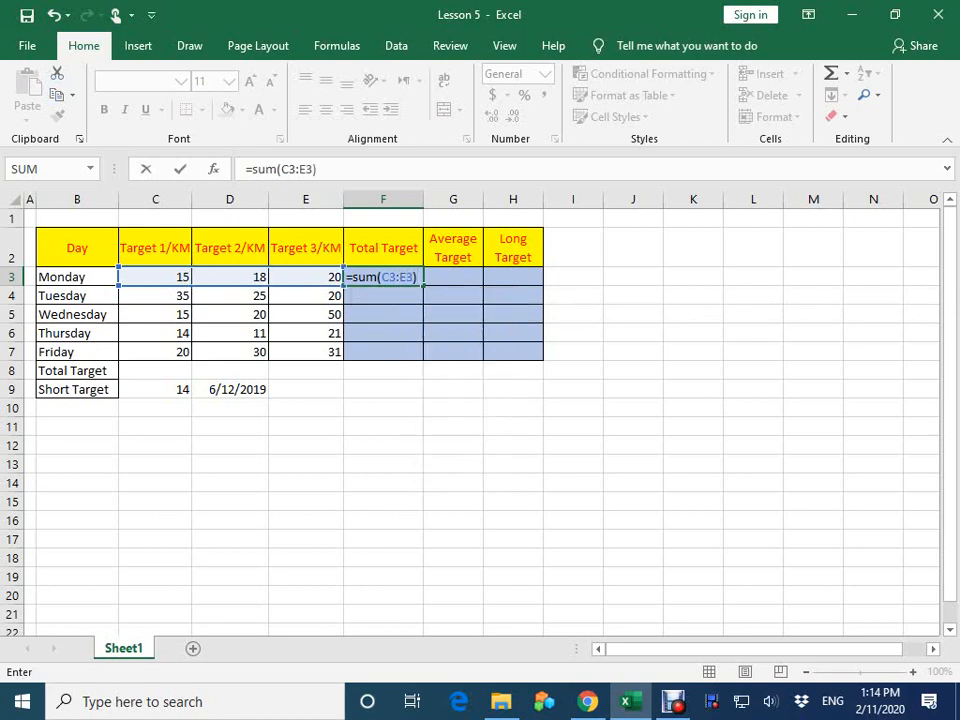
key("Return")
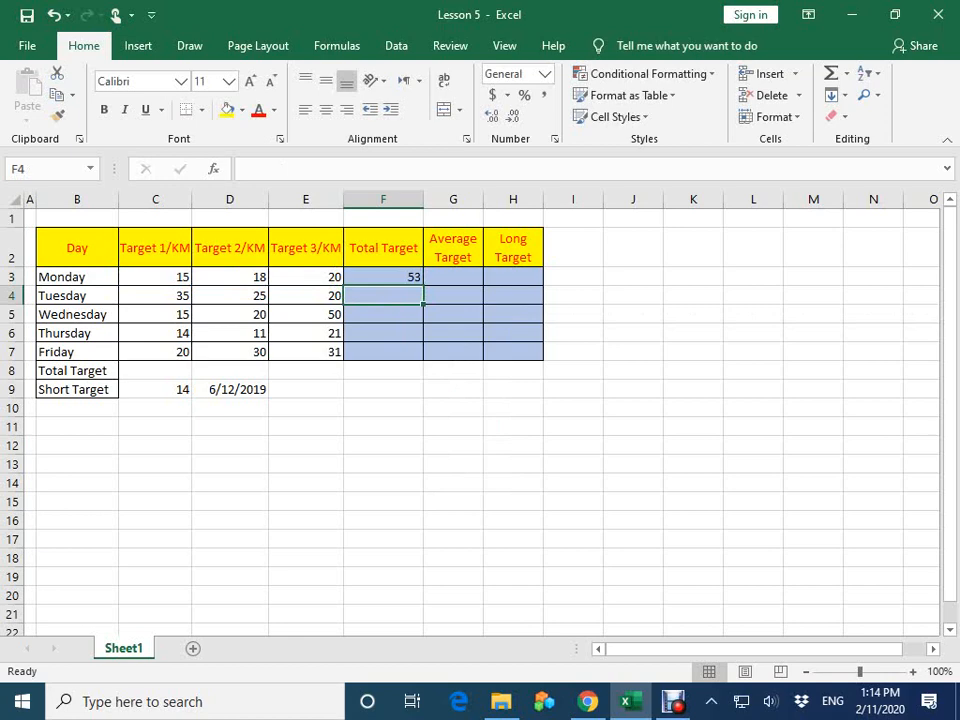
left_click(383, 276)
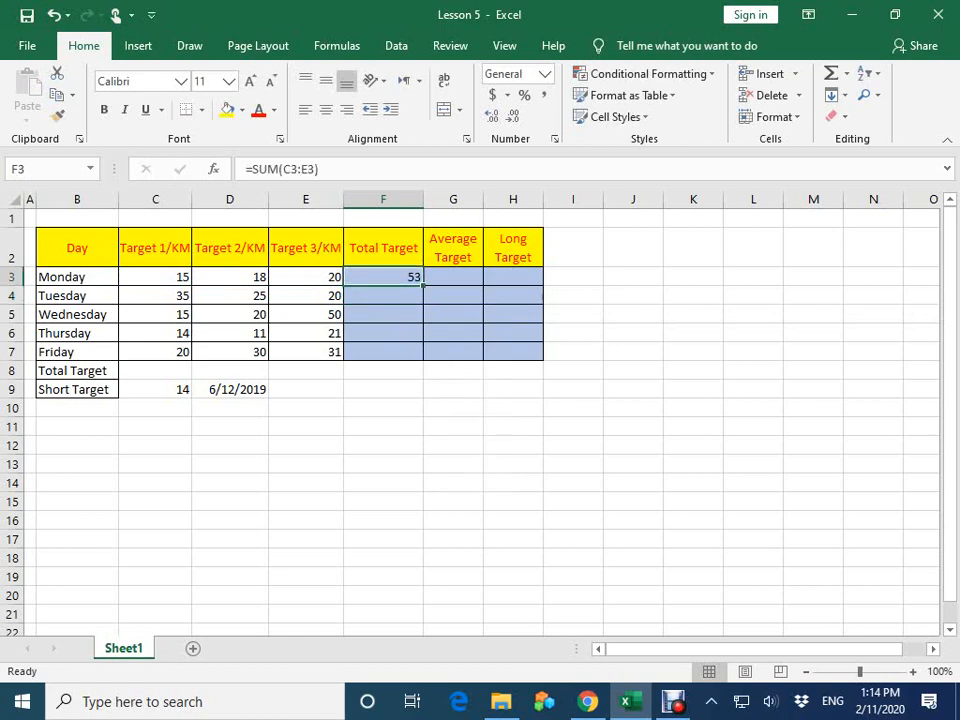
left_click_drag(424, 287, 424, 361)
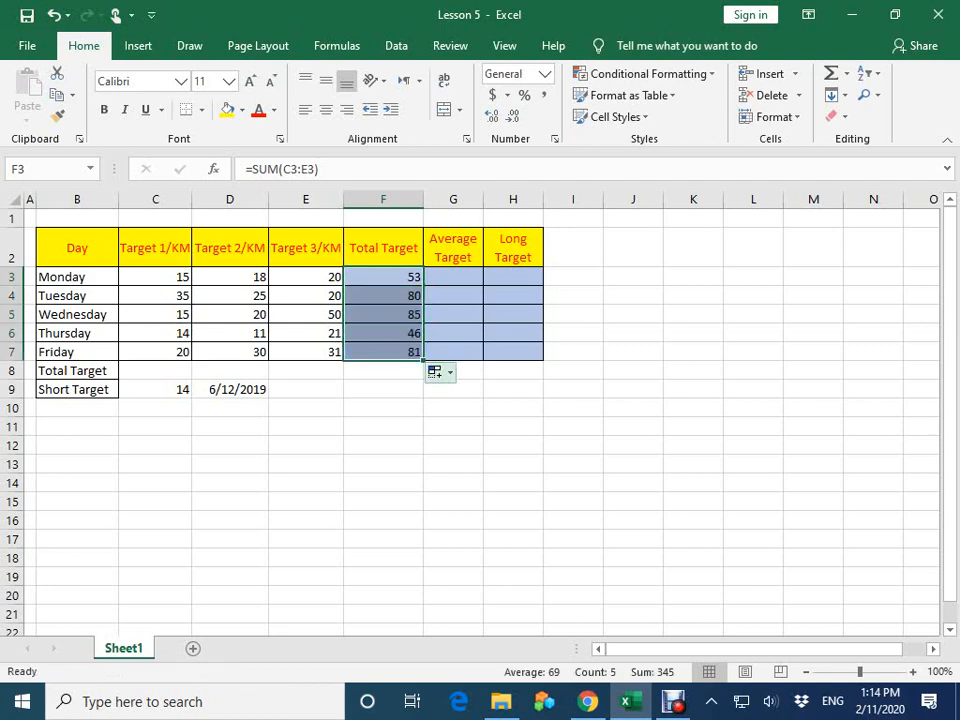
- Calculate Monday's Average Target in G3 with =AVERAGE(C3:E3) and fill the formula down through Friday in G7
left_click(453, 277)
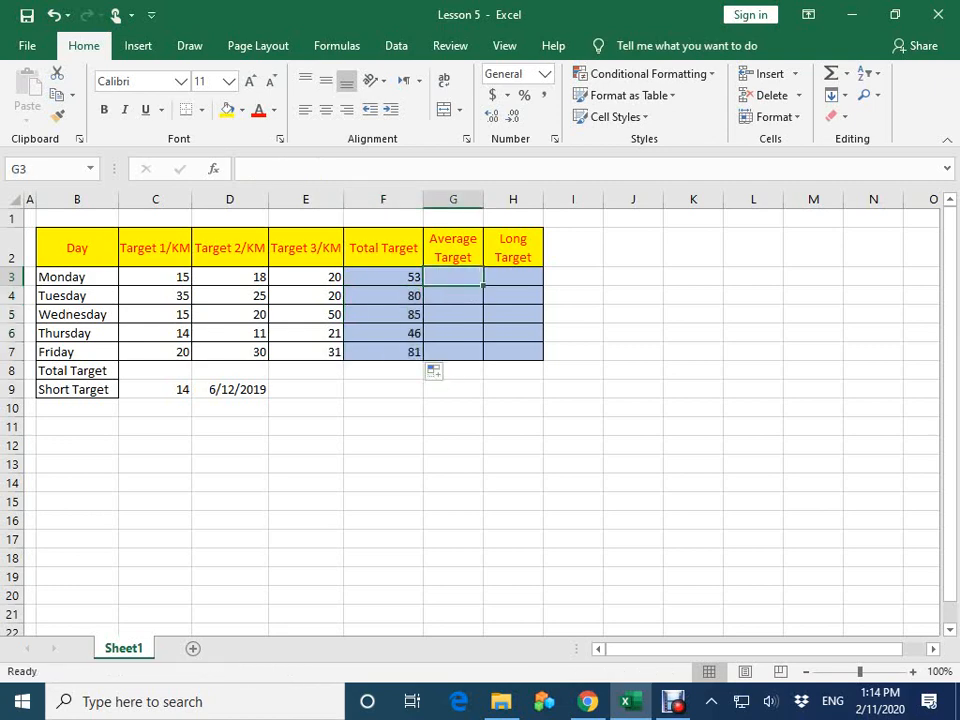
type("=")
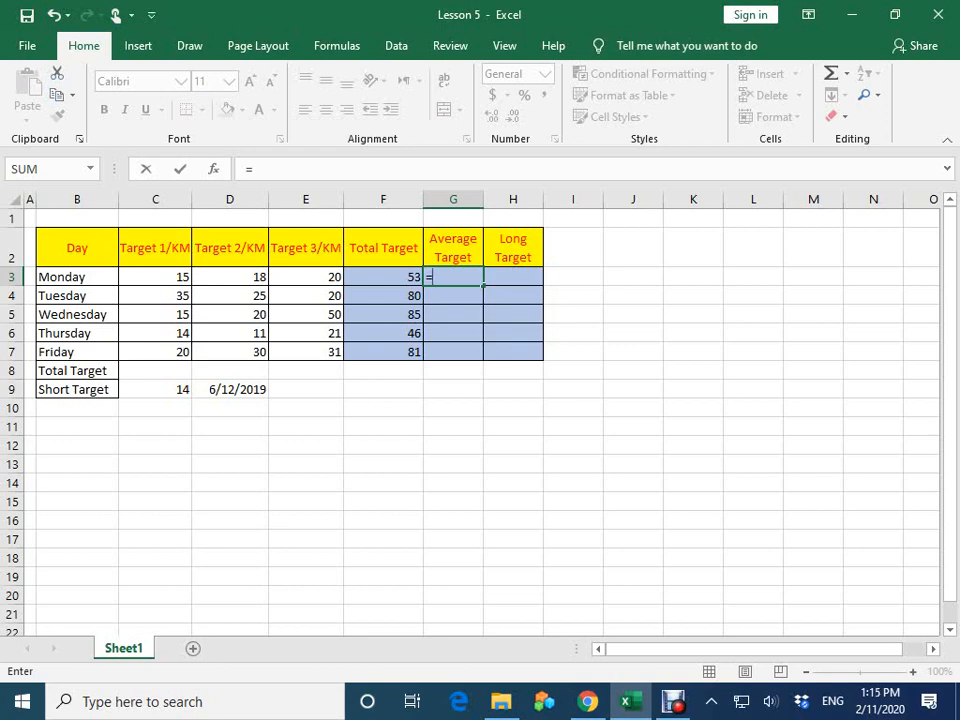
type("Aver")
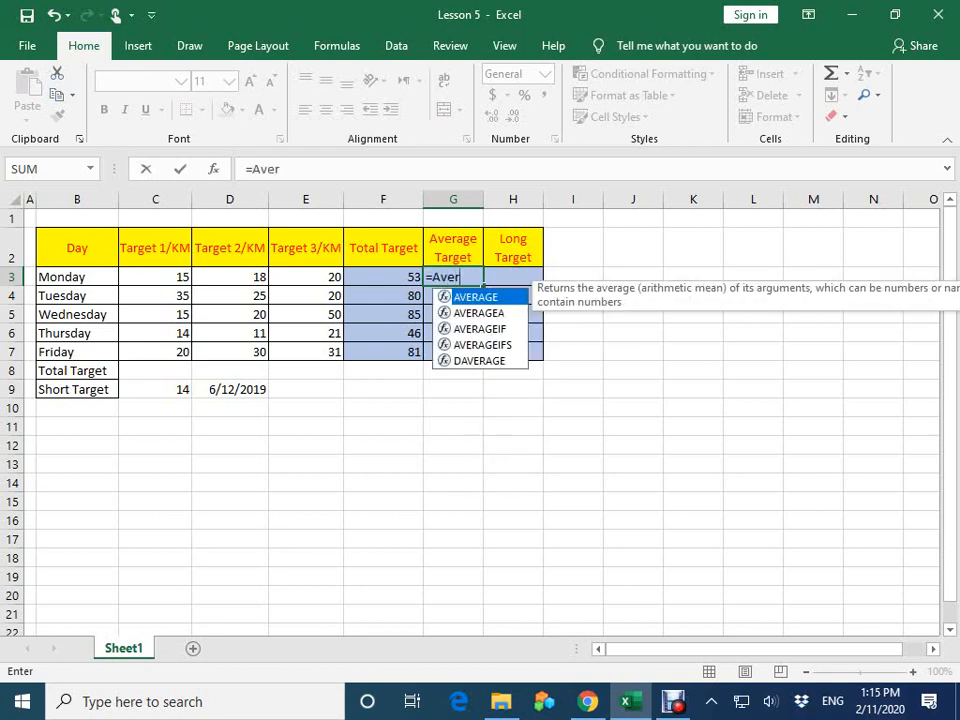
type("age(")
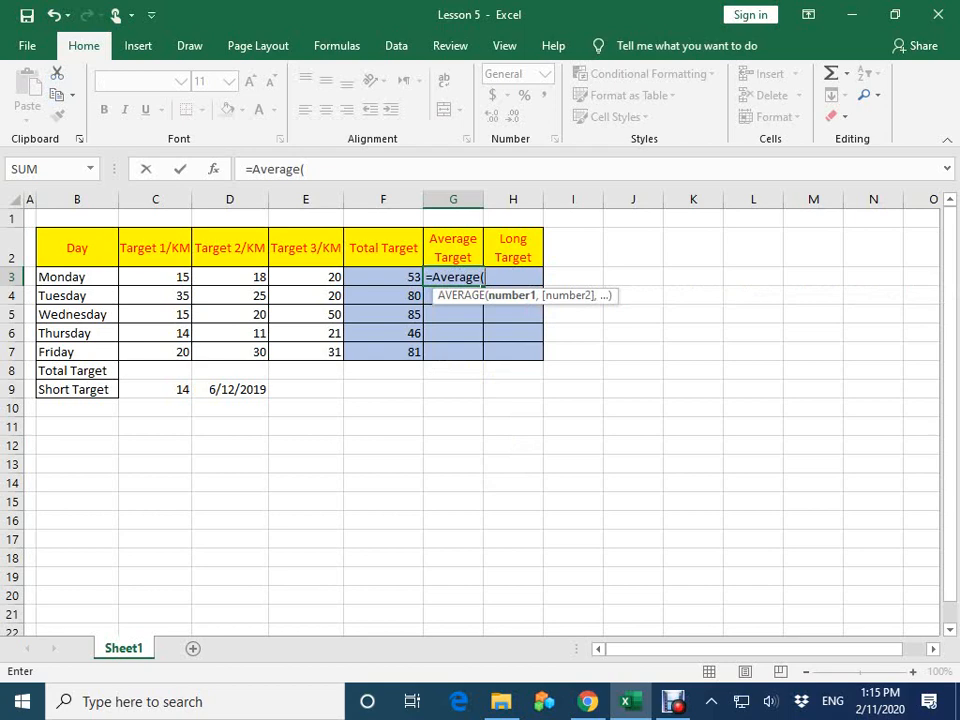
type("C3")
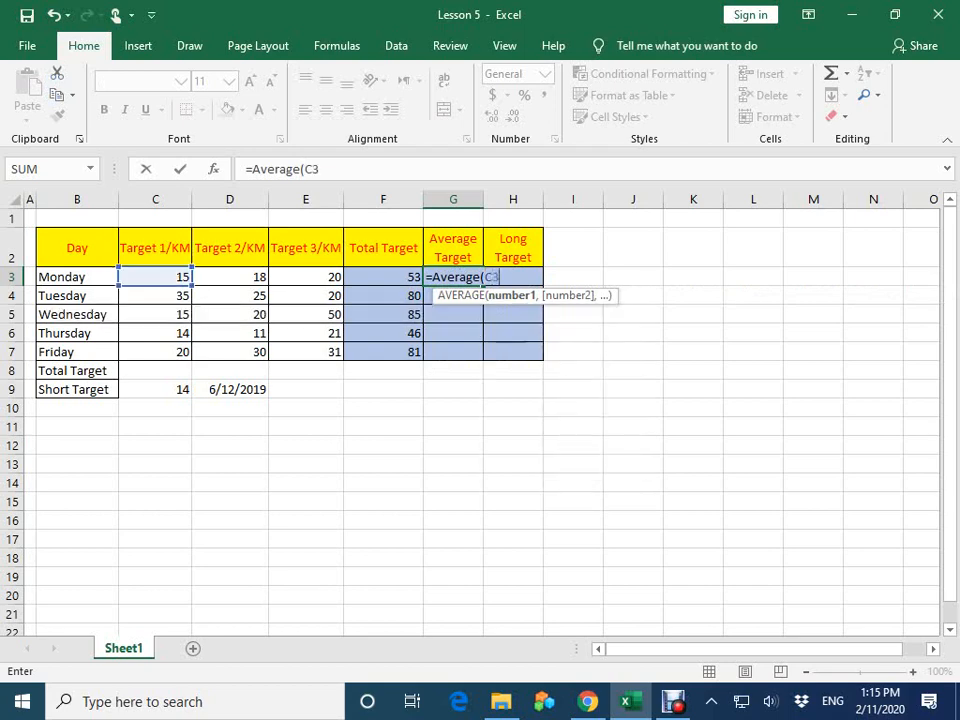
type(":E3")
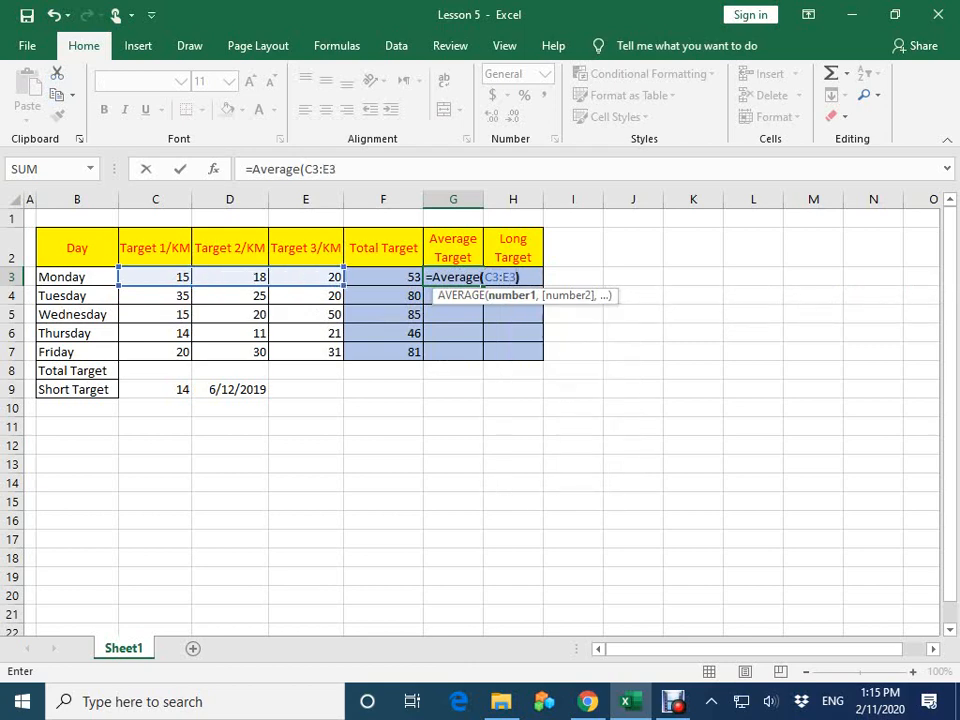
type(")")
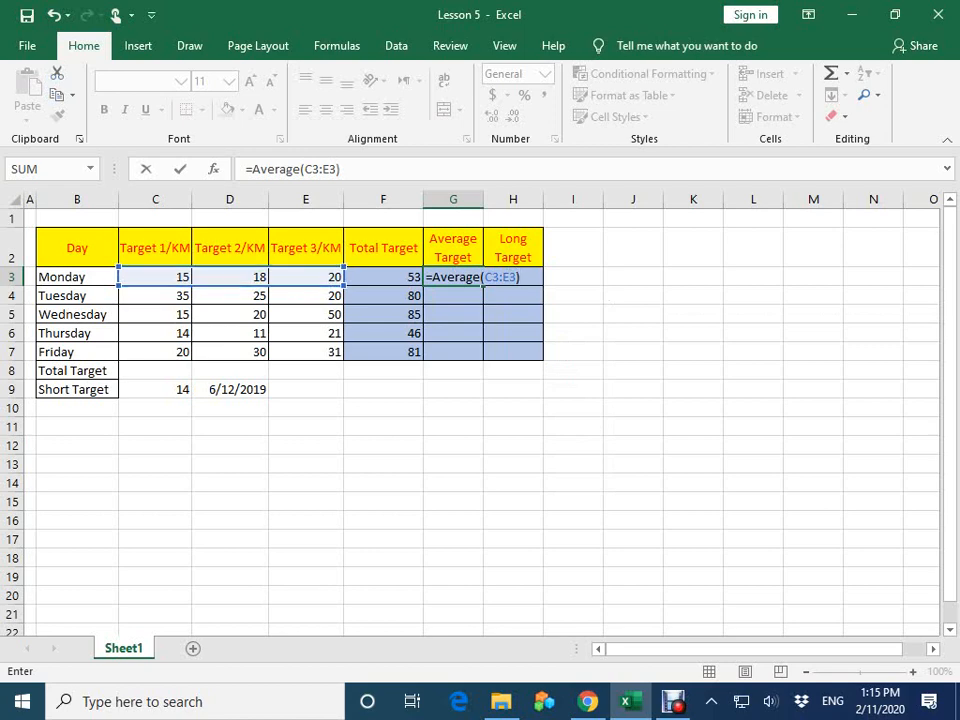
key("Return")
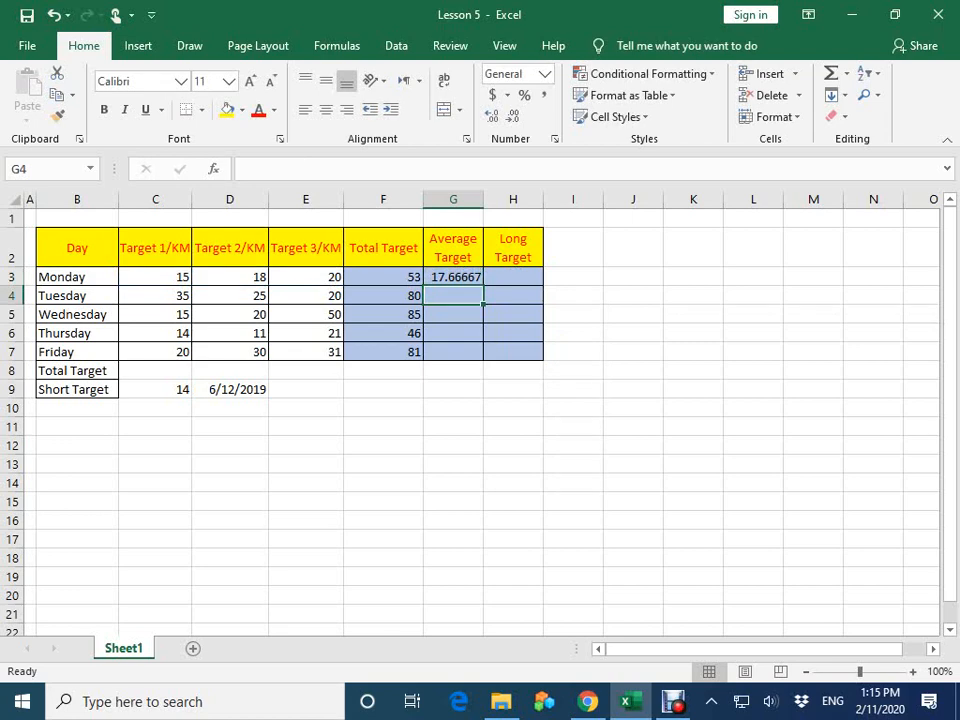
left_click(453, 277)
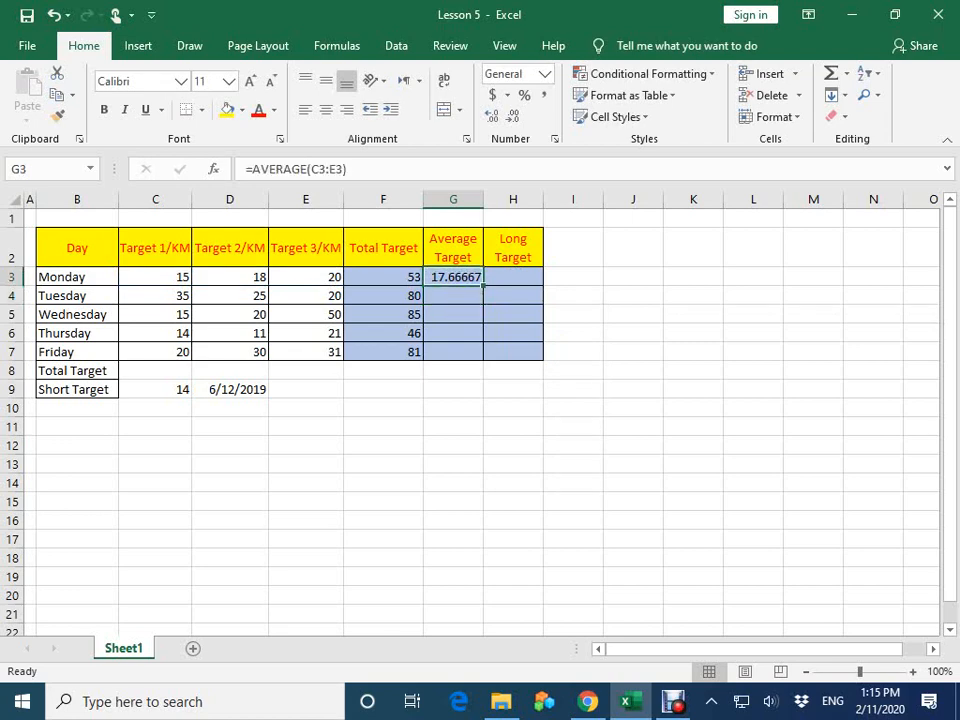
left_click_drag(483, 286, 483, 356)
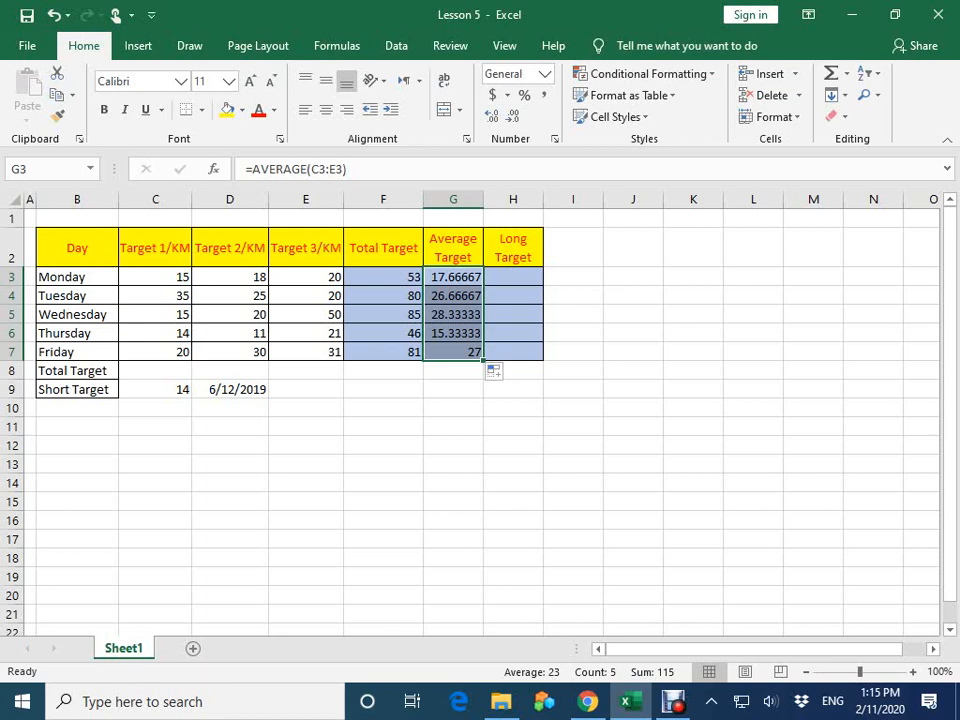
- Calculate Monday's Long Target in H3 with =MAX(C3:E3) and fill the formula down through Friday in H7
key("Return")
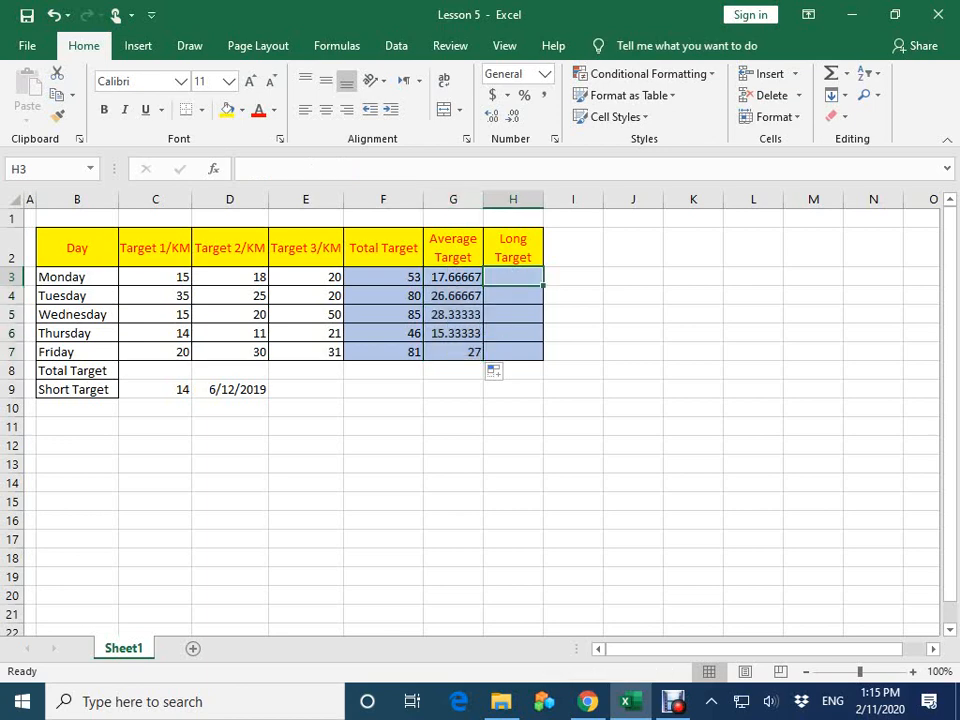
type("+")
key("BackSpace")
type("=Max")
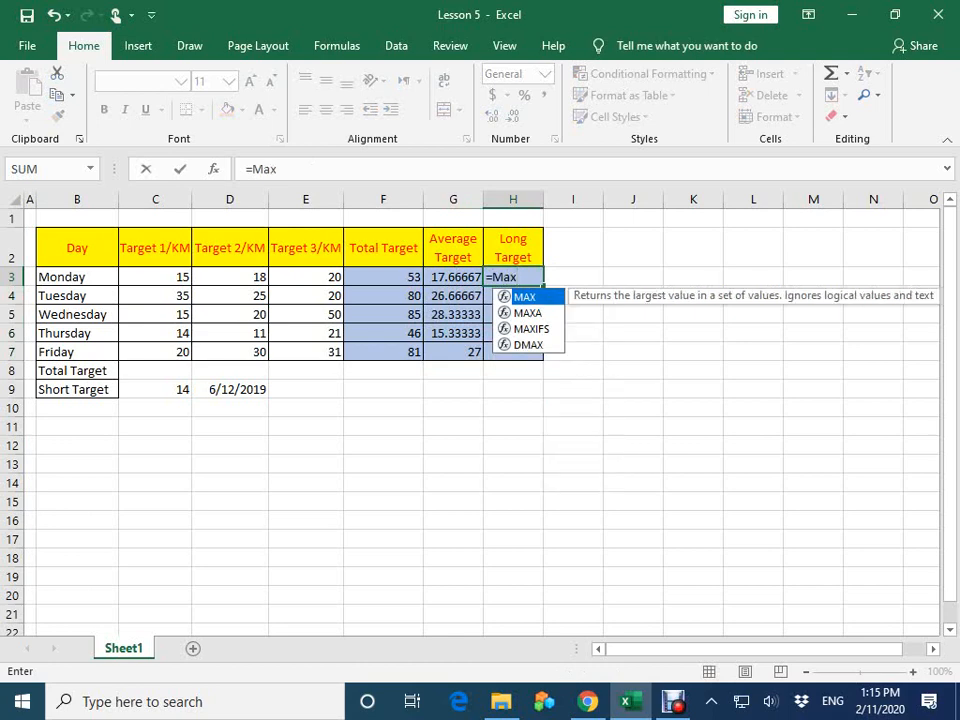
type("(C3")
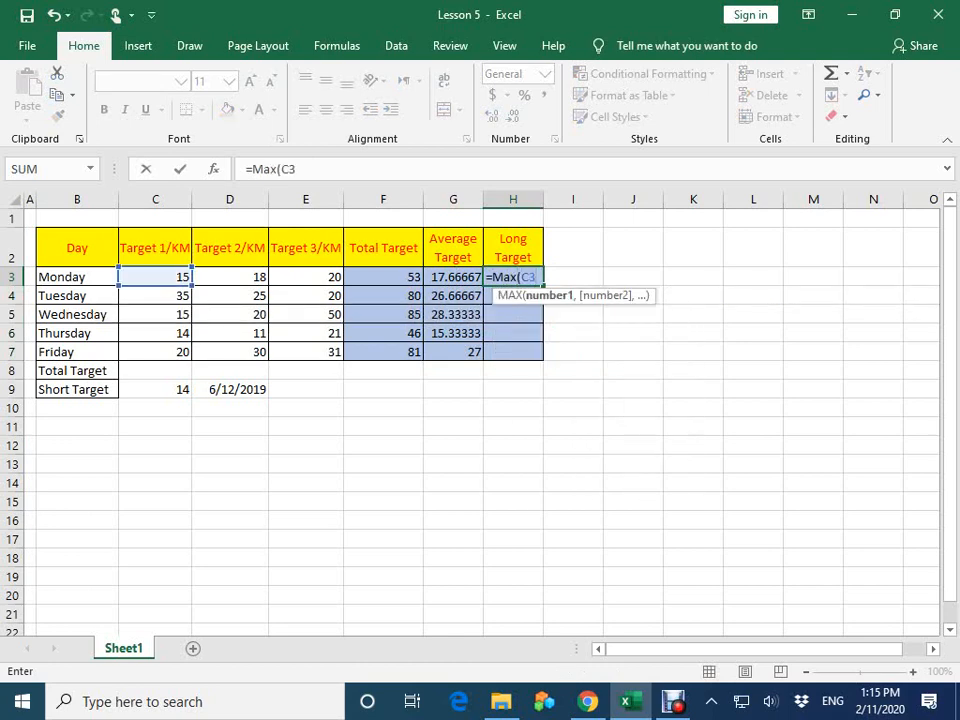
type(":E3")
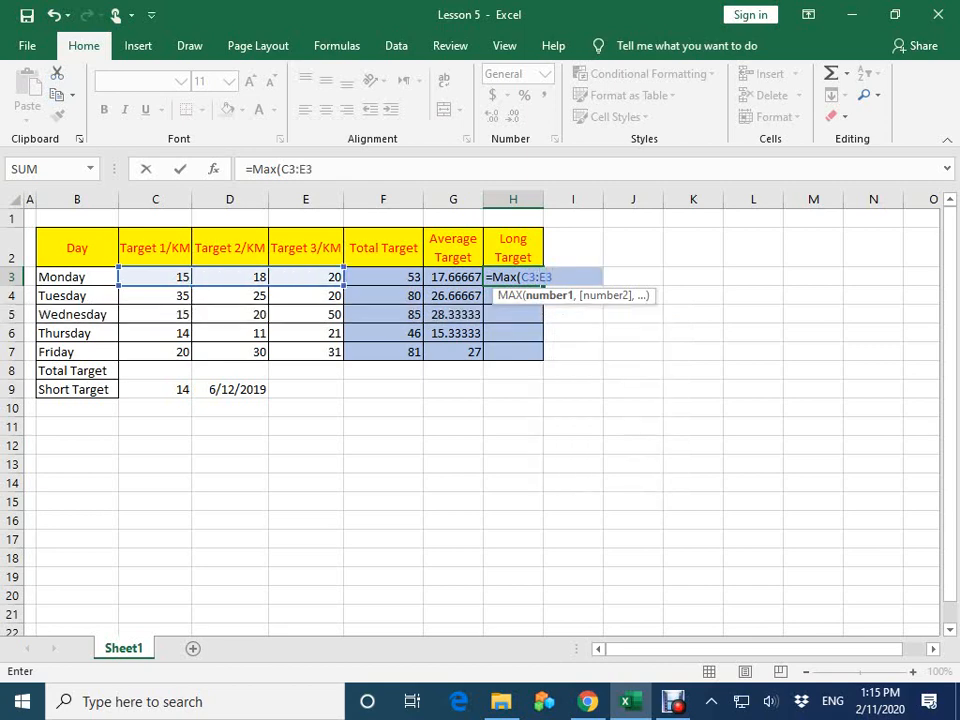
type(")")
key("Return")
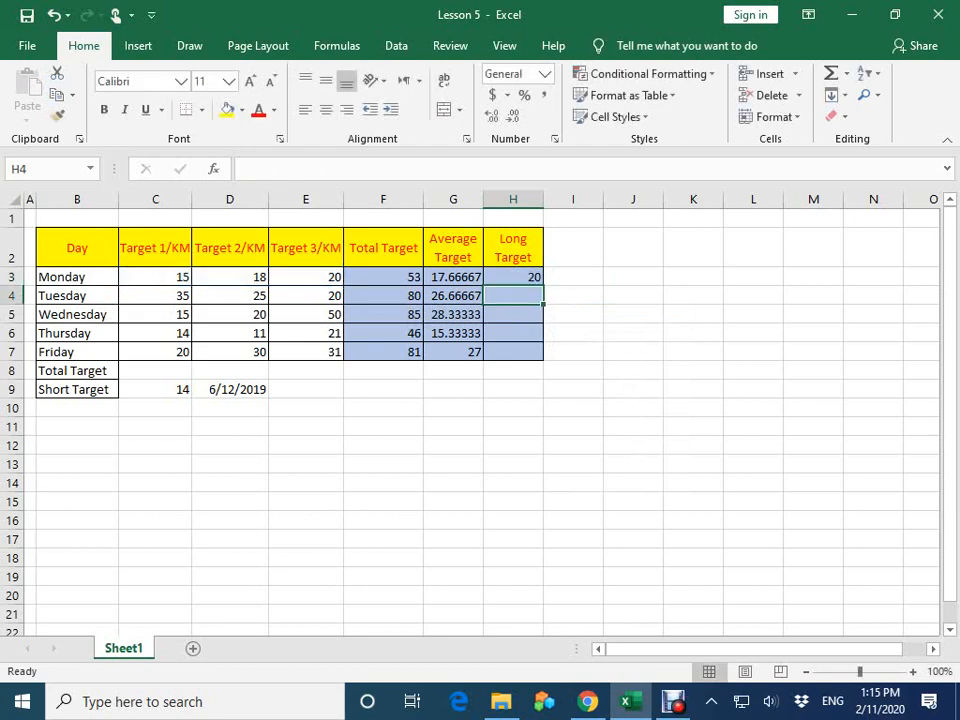
left_click(513, 277)
left_click_drag(543, 286, 525, 352)
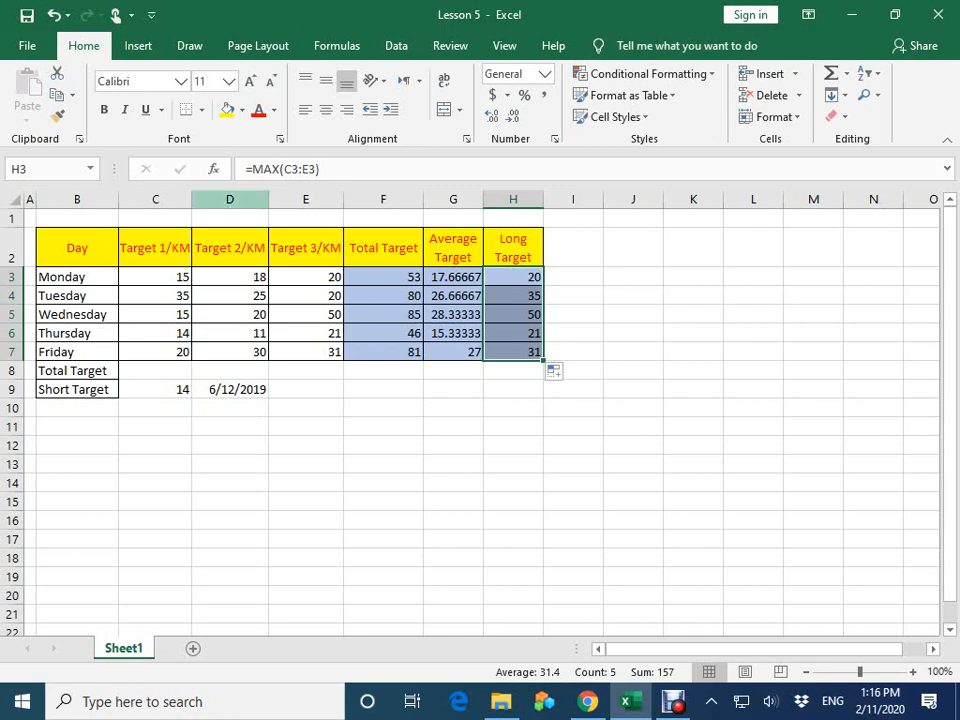
- Open the Insert Function dialog for cell D9 in the Short Target row and set the function category to All
left_click(232, 390)
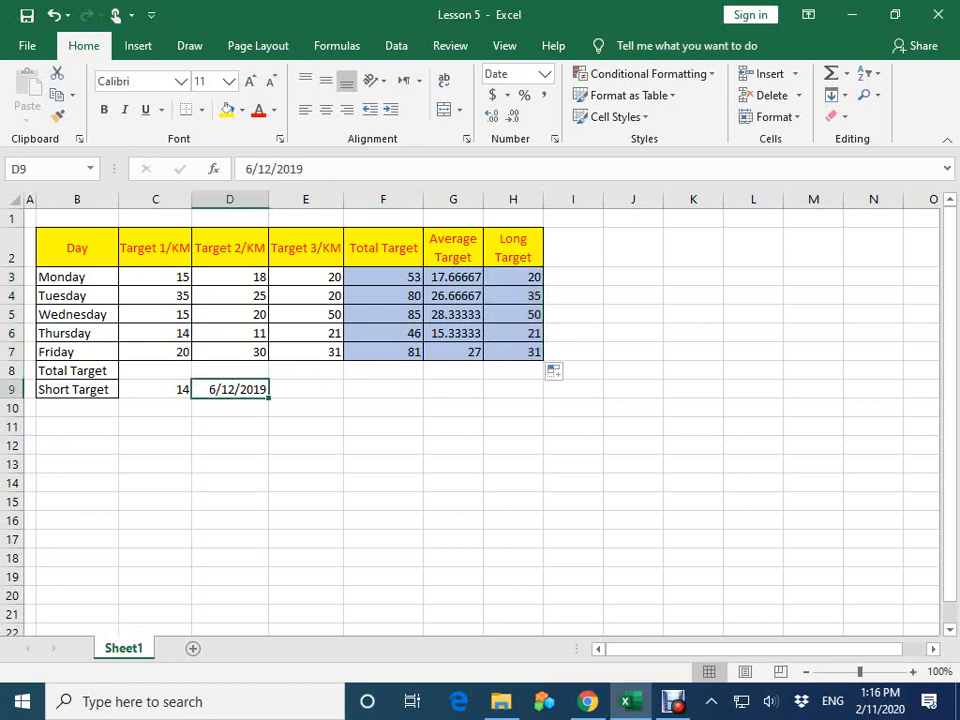
left_click(138, 46)
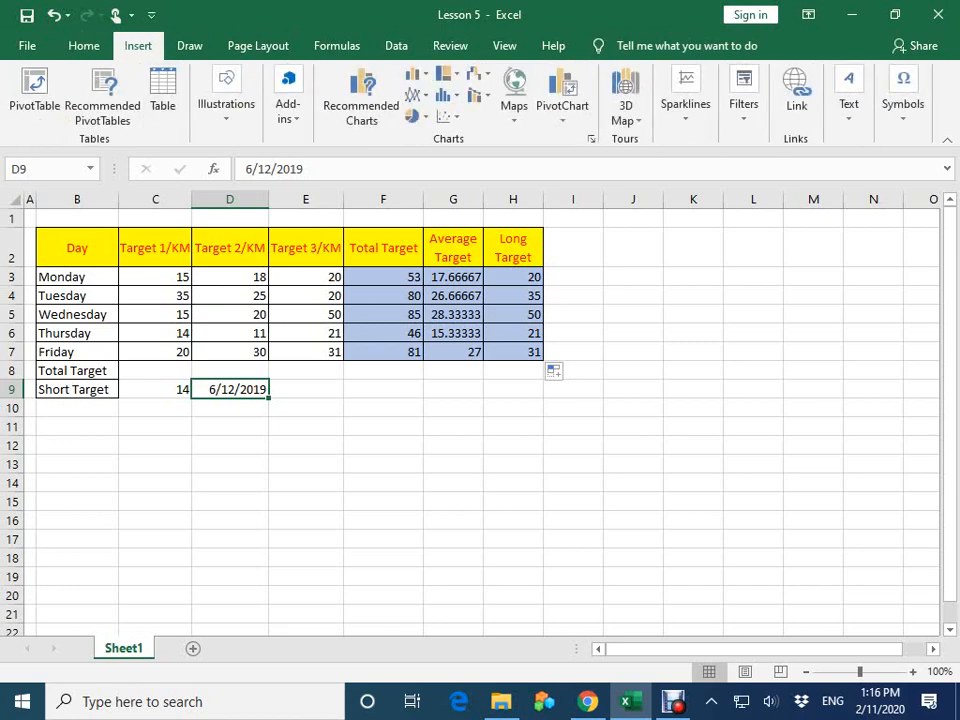
left_click(336, 46)
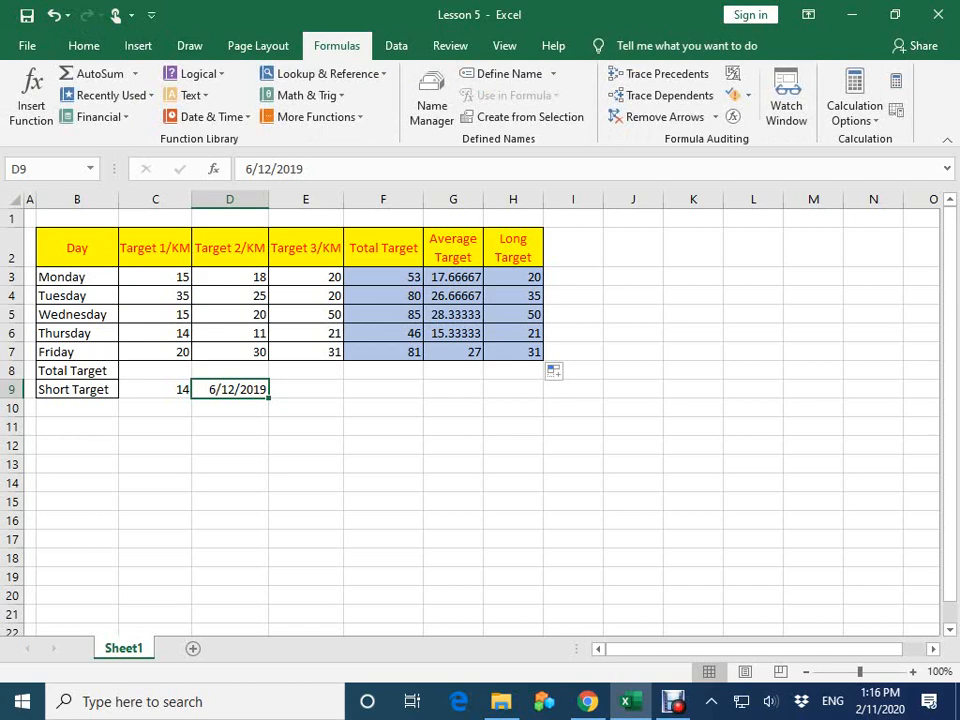
left_click(134, 74)
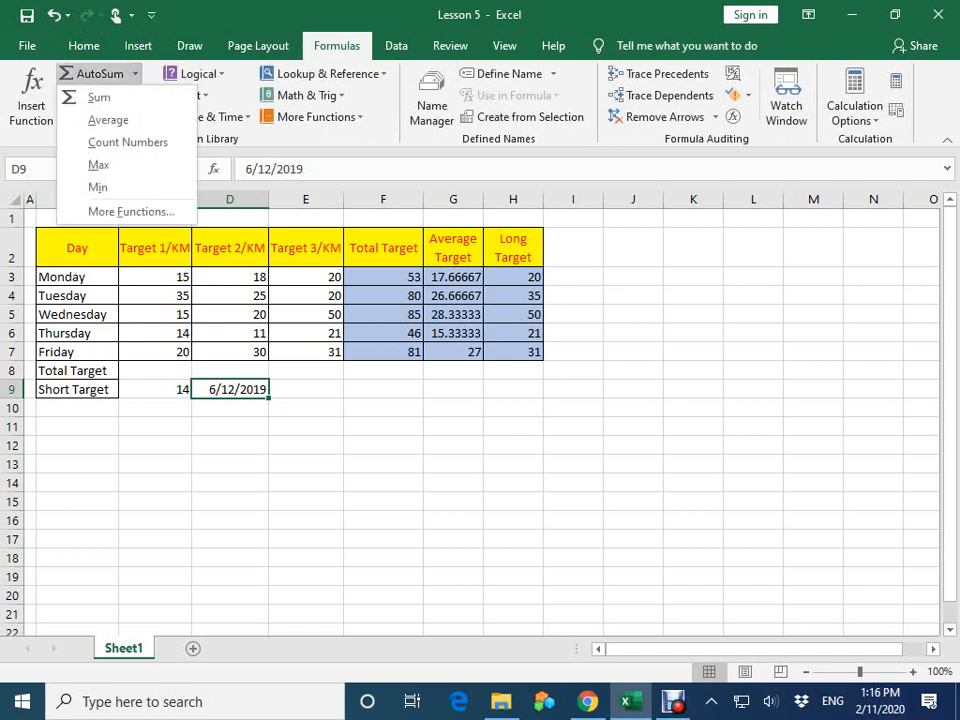
left_click(130, 211)
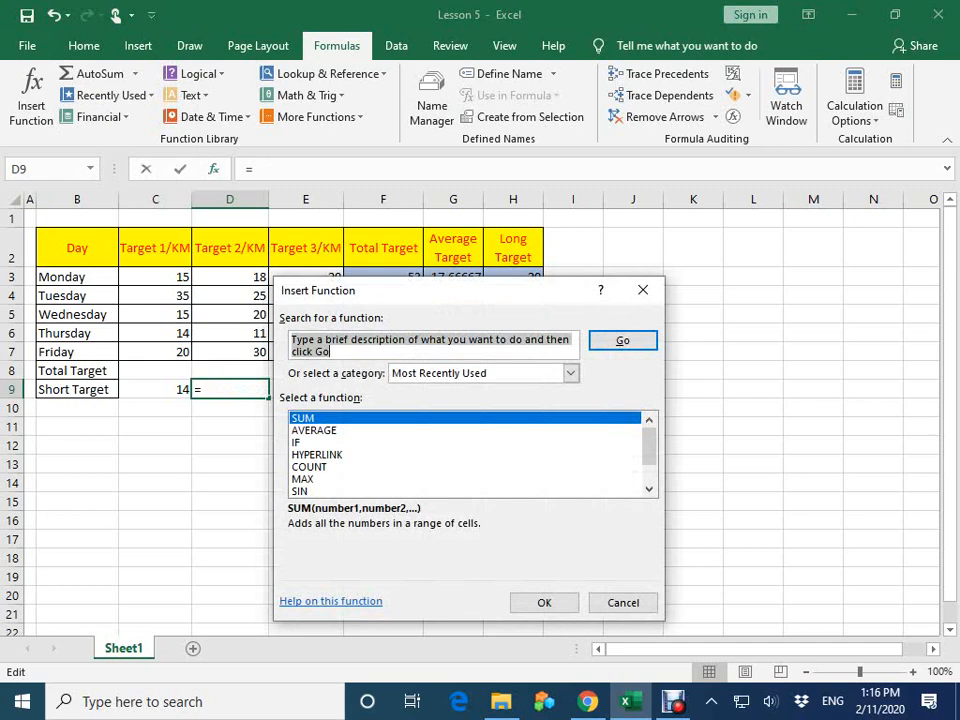
left_click(570, 373)
left_click(420, 402)
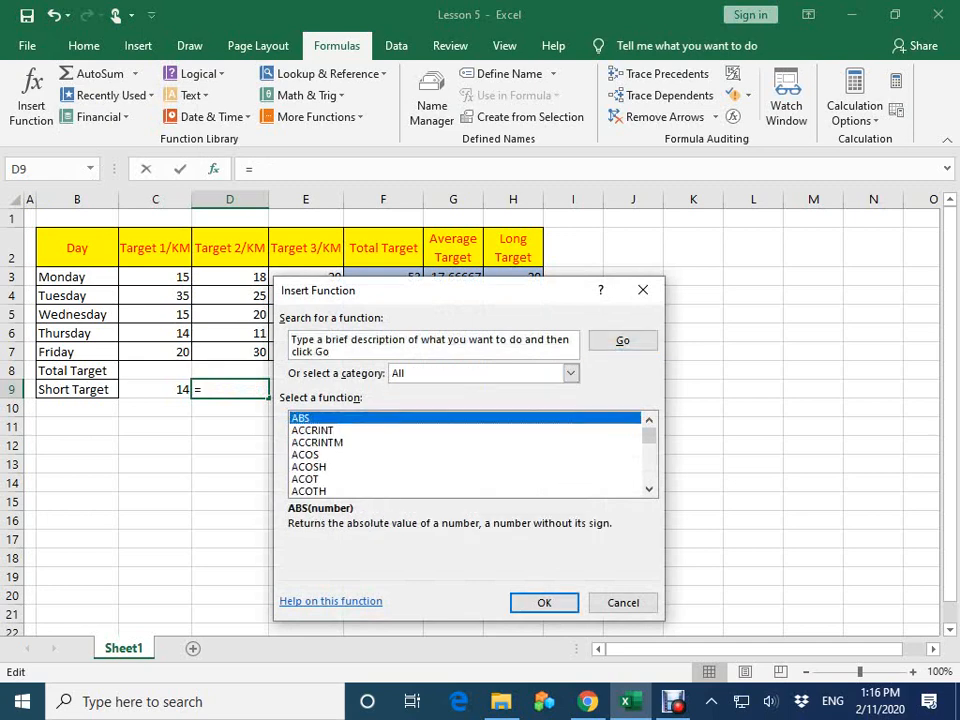
- Find the TODAY function in the full function list and insert it in D9 as =TODAY()
scroll(468, 455, "down", 20)
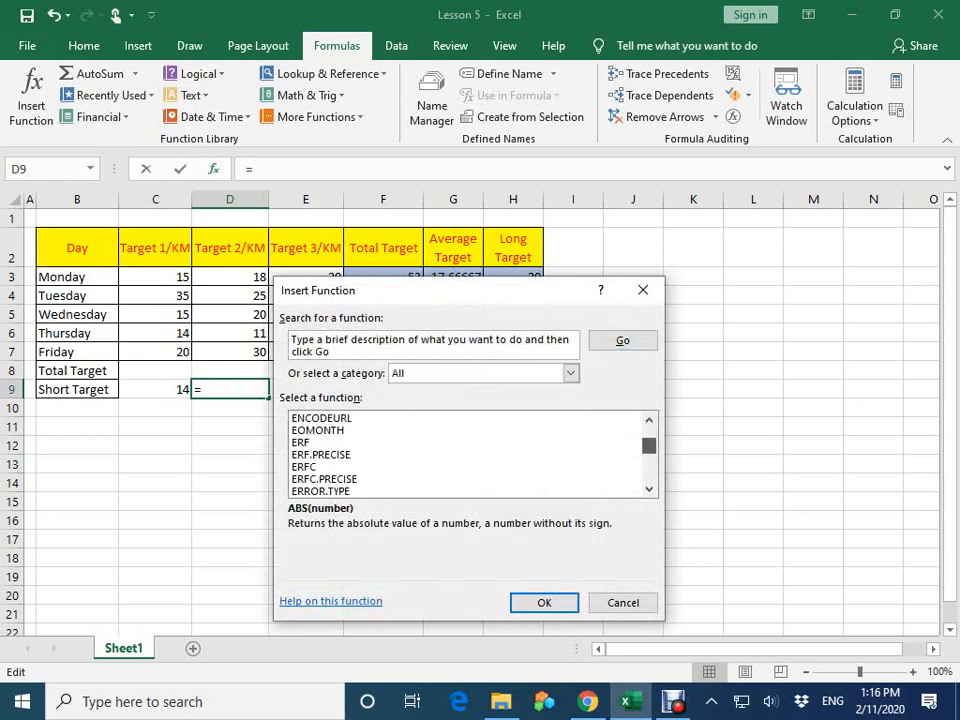
left_click(480, 418)
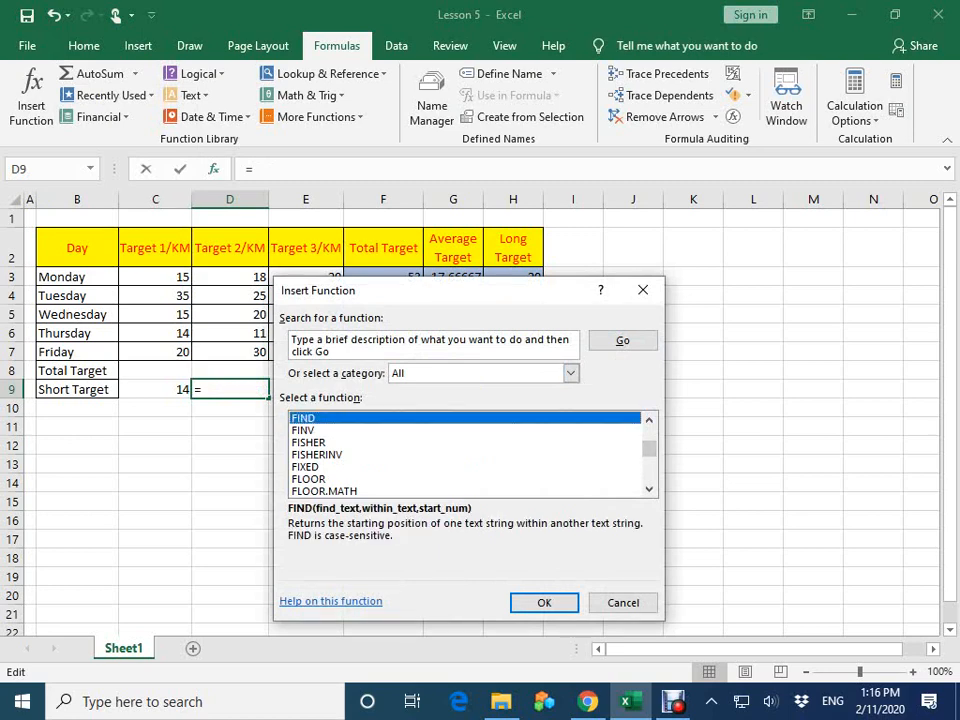
key("t")
scroll(465, 455, "down", 2)
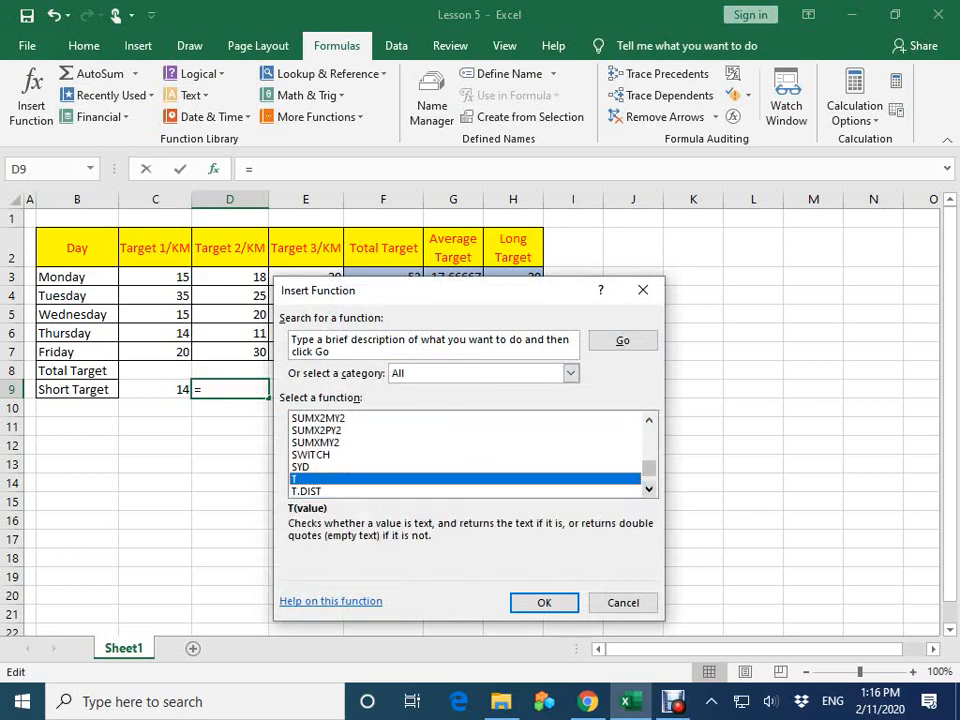
scroll(468, 455, "down", 4)
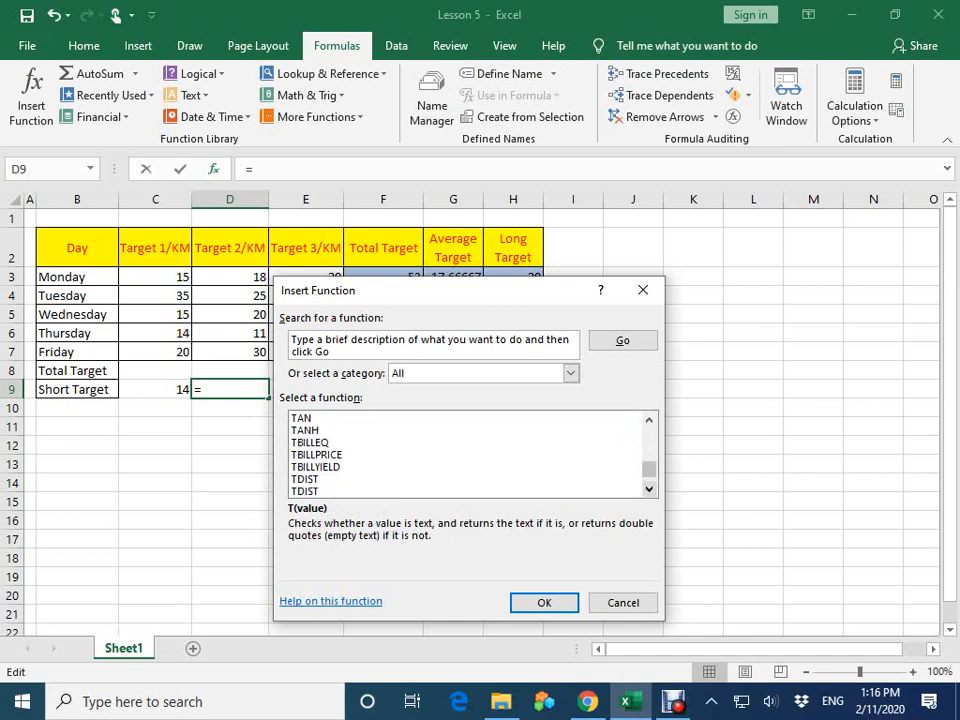
left_click(649, 489)
left_click(649, 489)
left_click(649, 489)
left_click(649, 489)
left_click(649, 489)
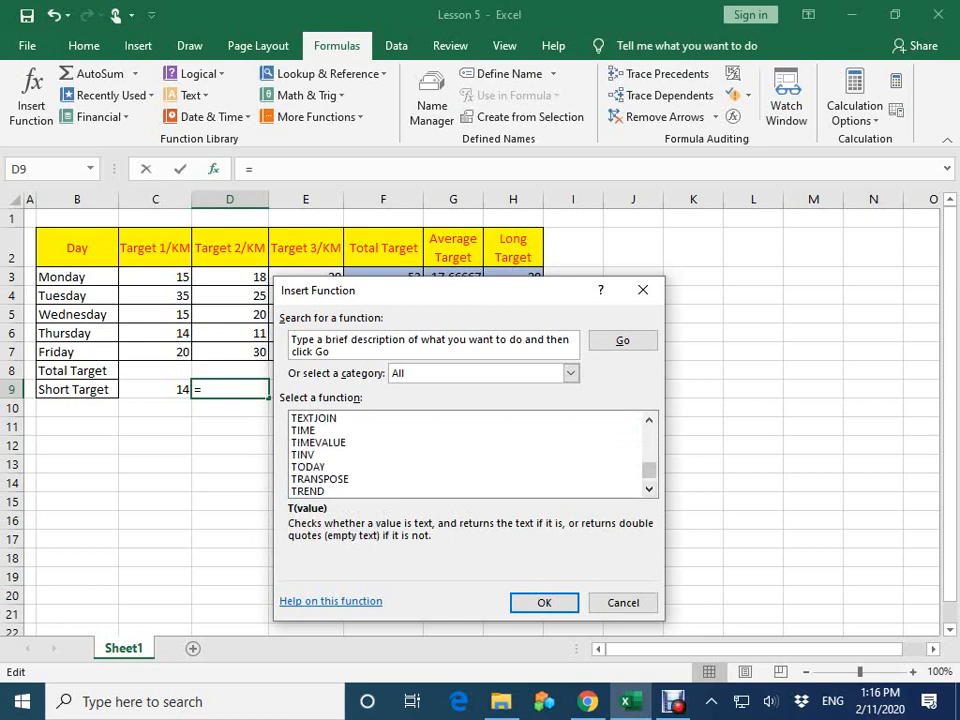
left_click(465, 467)
key("Return")
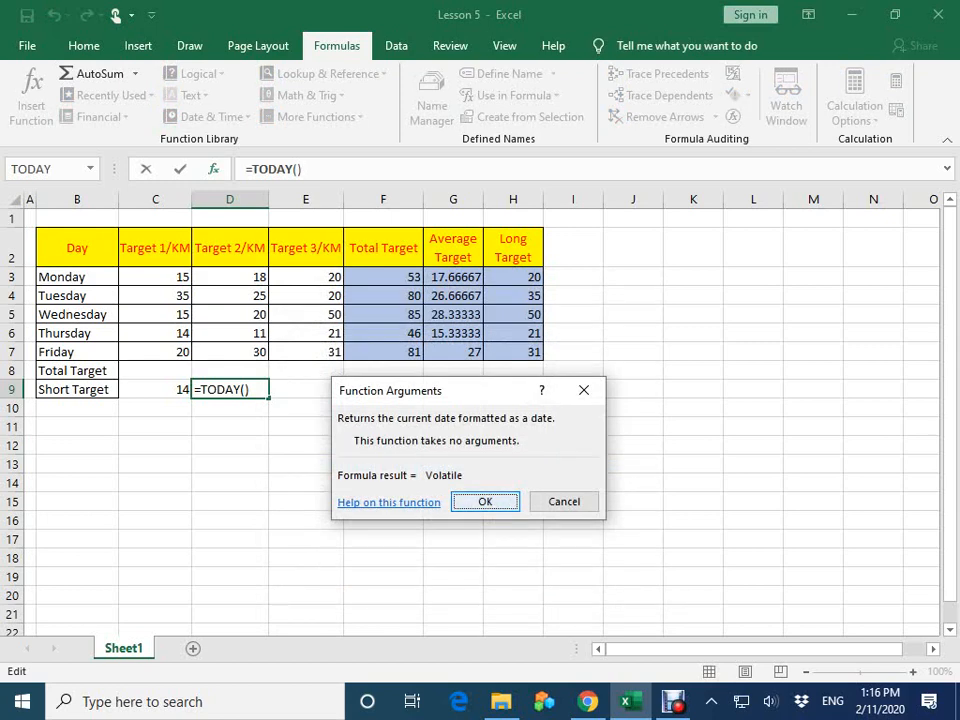
key("Return")
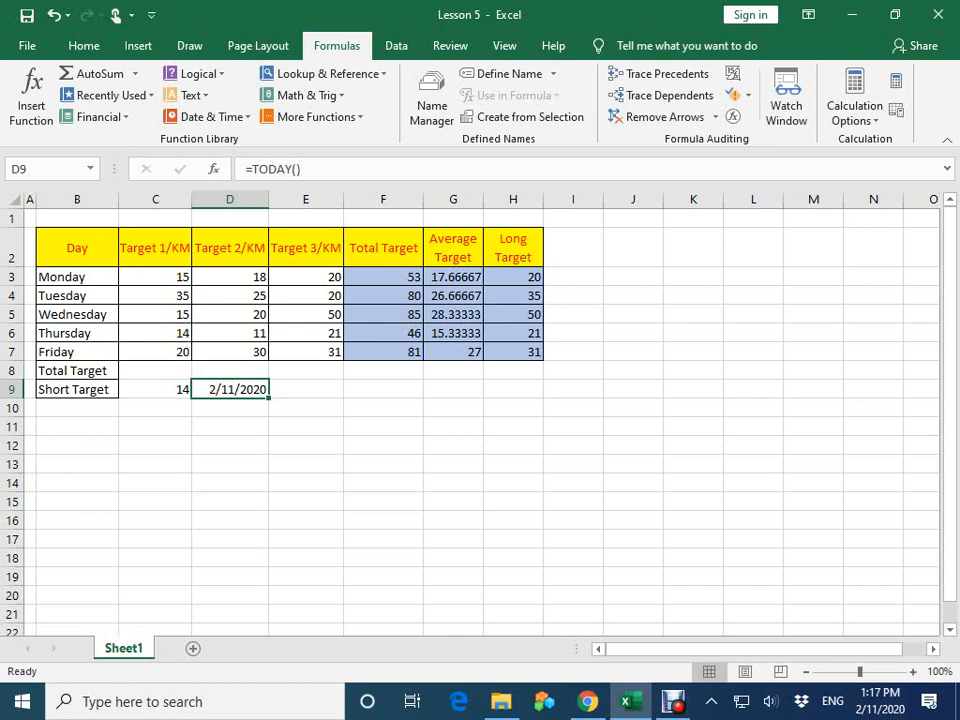
- Enter the labels "We are the month" in B11 and "We are the day" in B12
left_click(77, 427)
type("W")
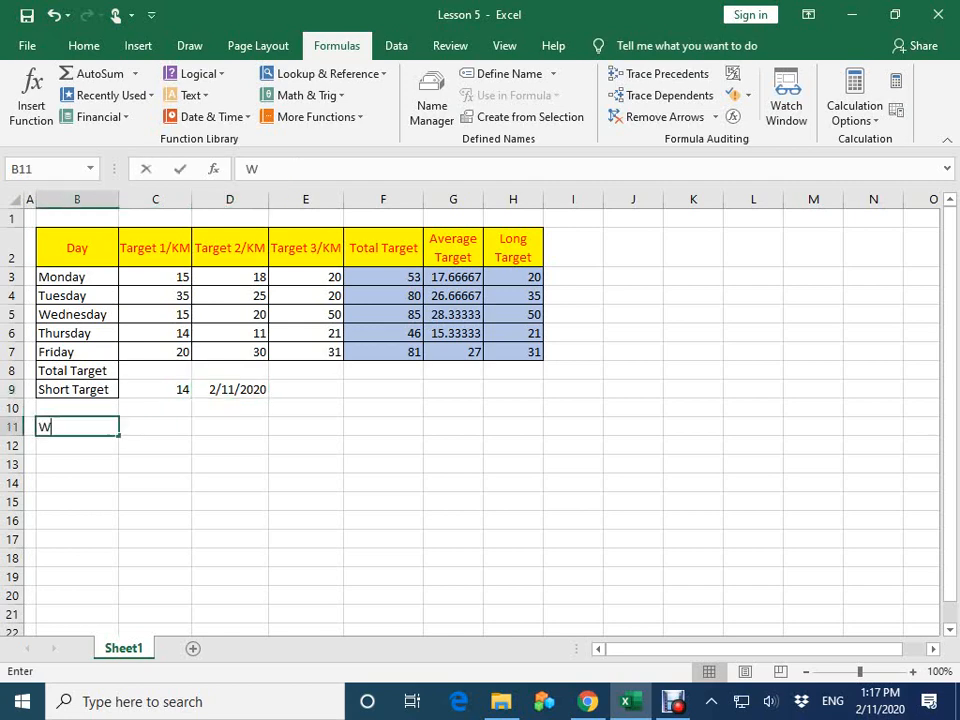
type("e are t")
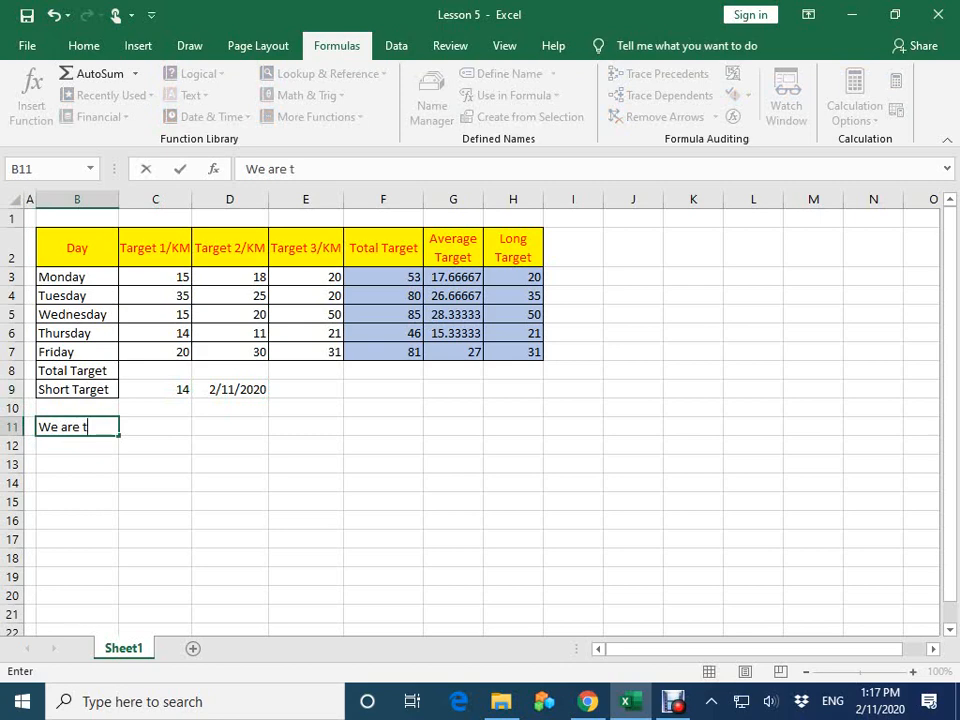
type("he month")
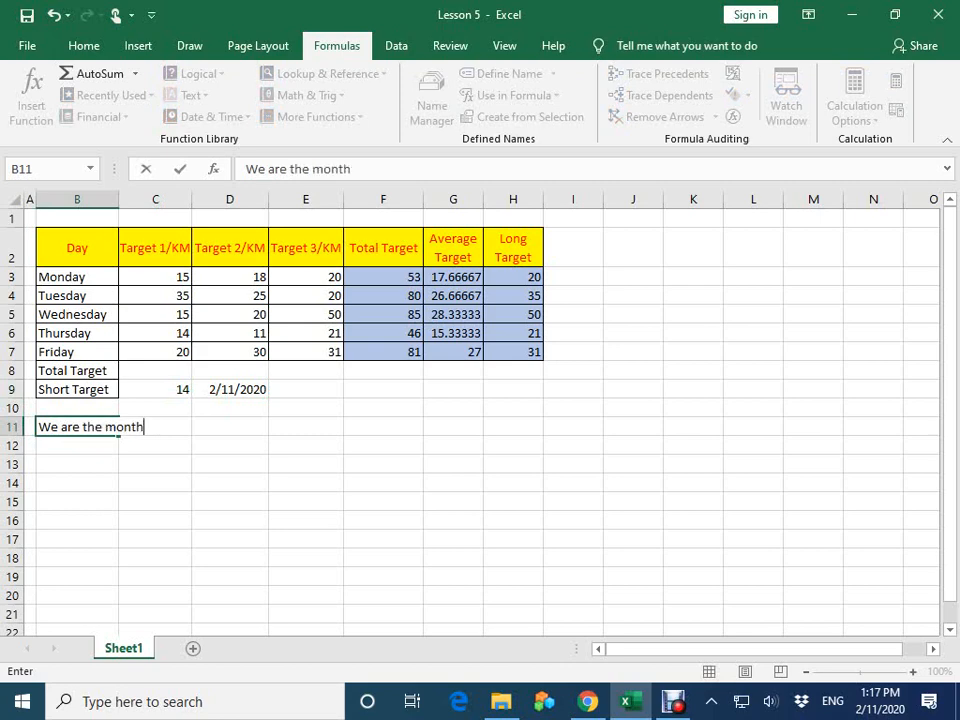
key("Return")
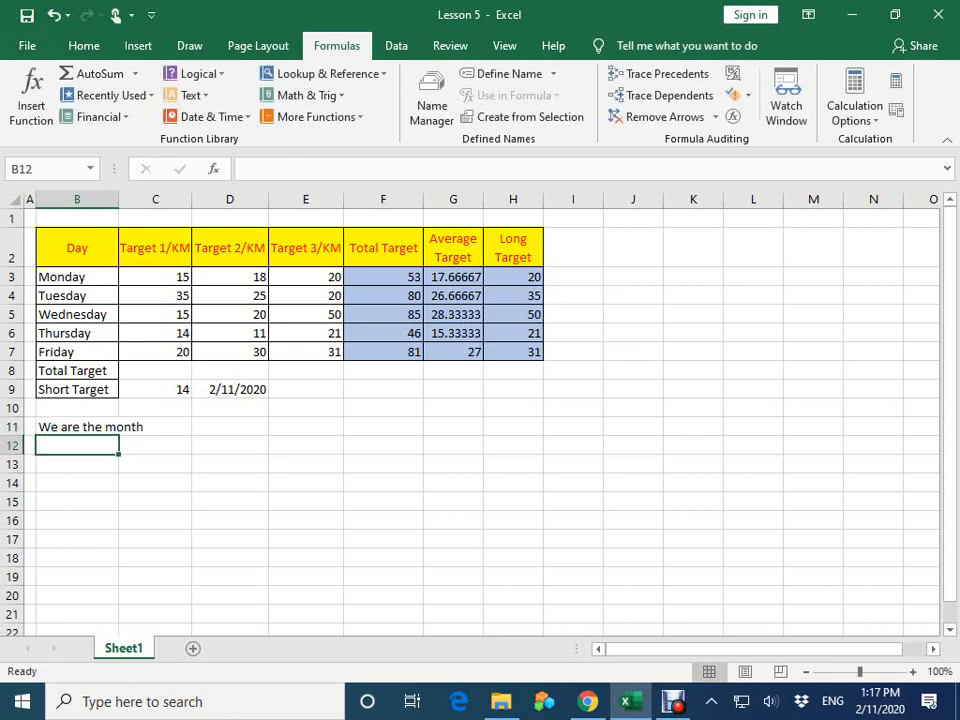
type("We ")
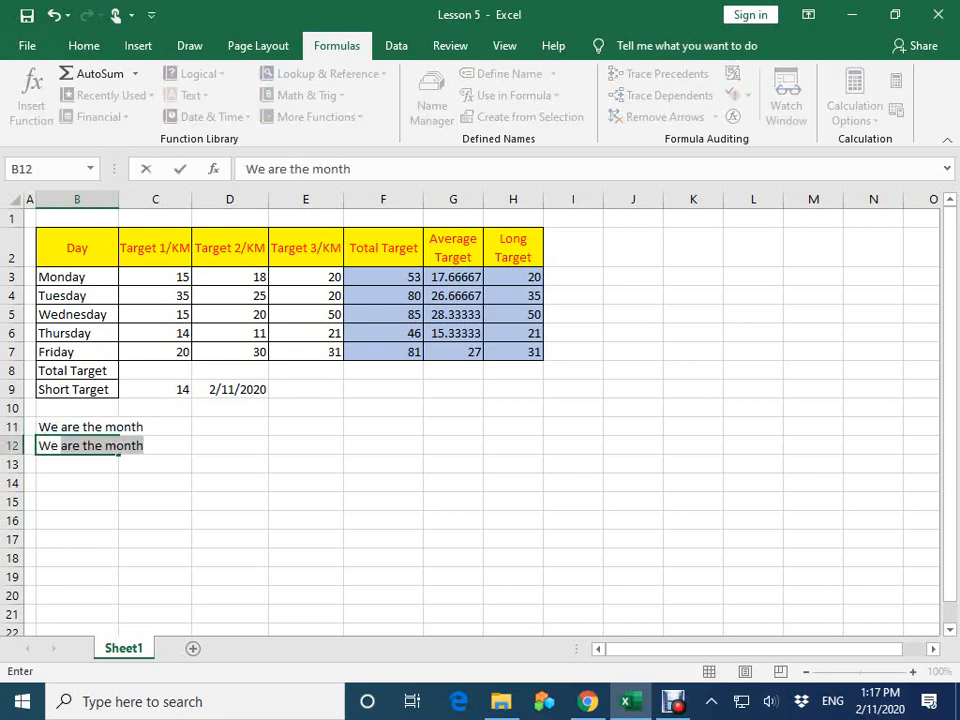
type("are the ")
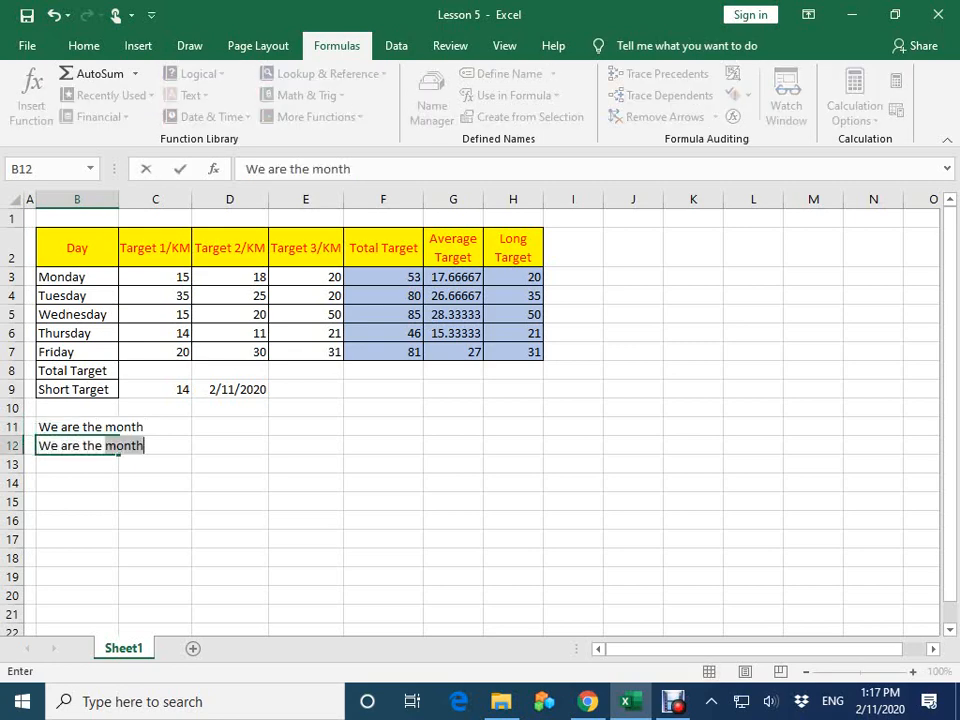
type("day")
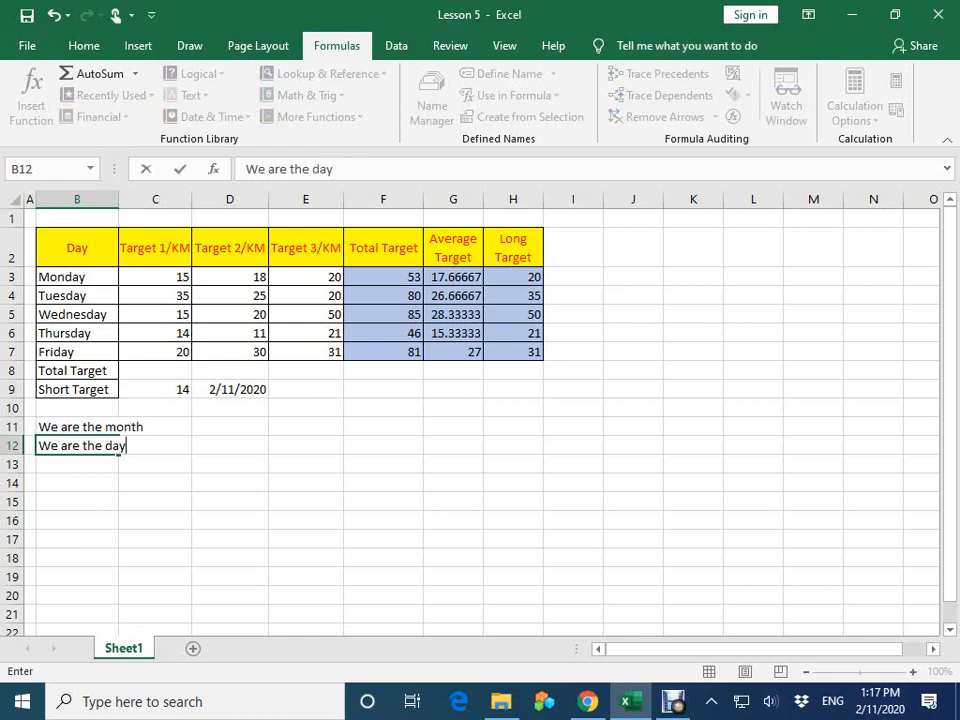
key("Return")
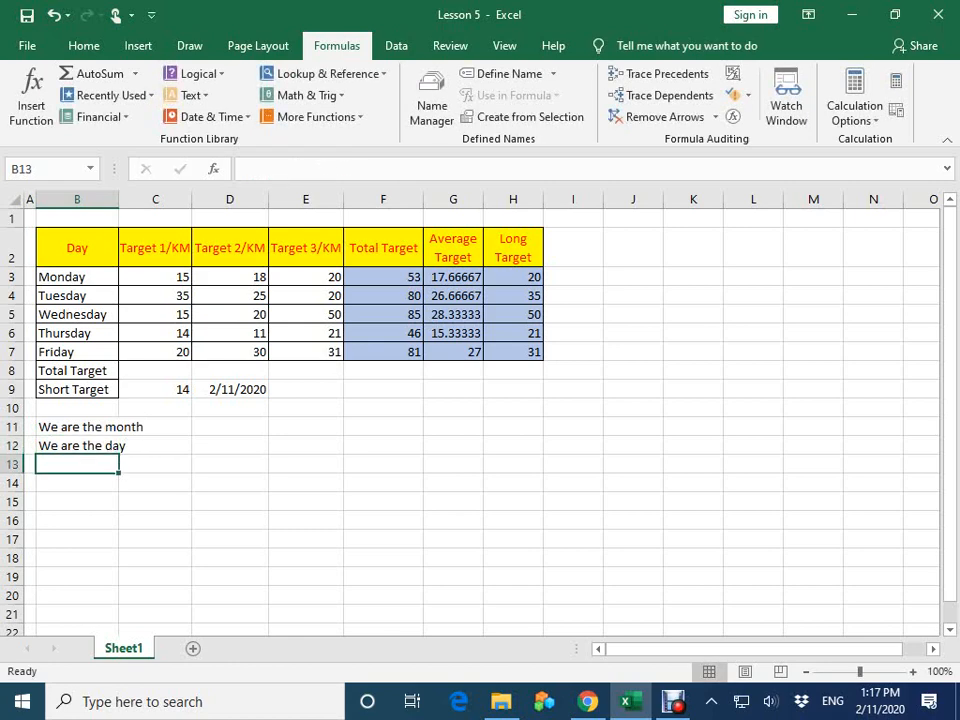
- Merge and center the month label across B11:C11 and the day label across B12:C12, with middle vertical alignment
left_click_drag(80, 427, 150, 427)
left_click(84, 45)
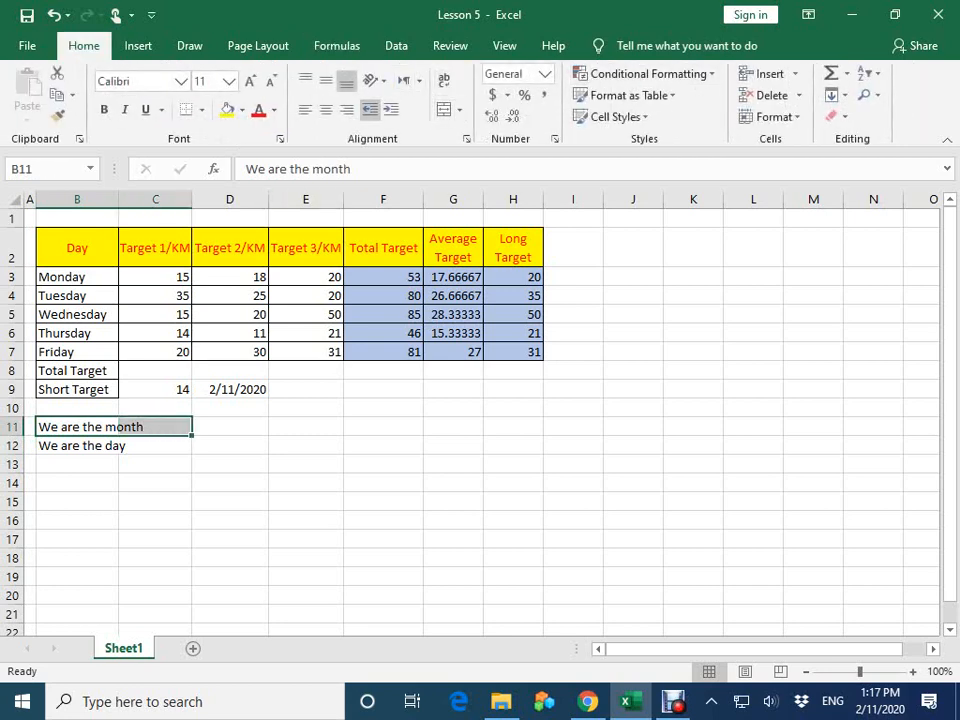
left_click(444, 109)
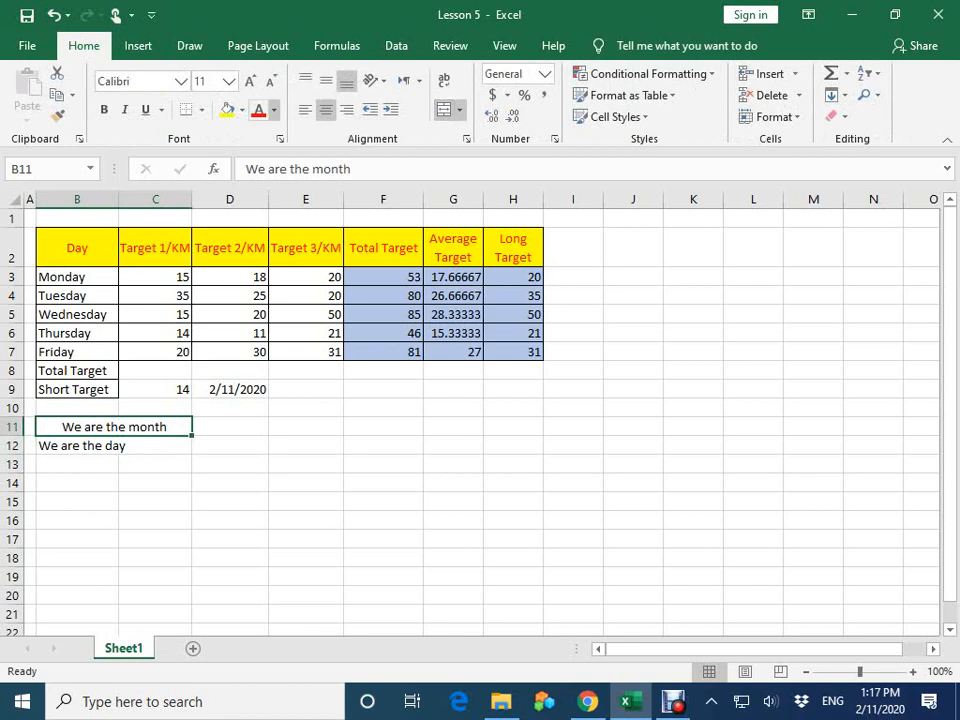
left_click(326, 81)
left_click(155, 445)
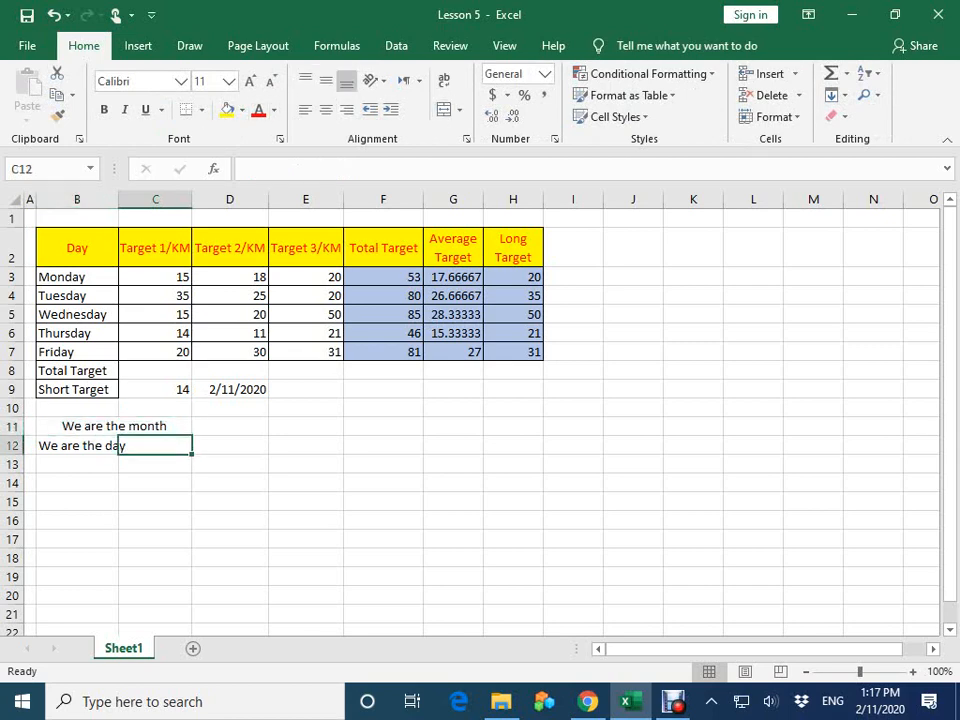
left_click(78, 446)
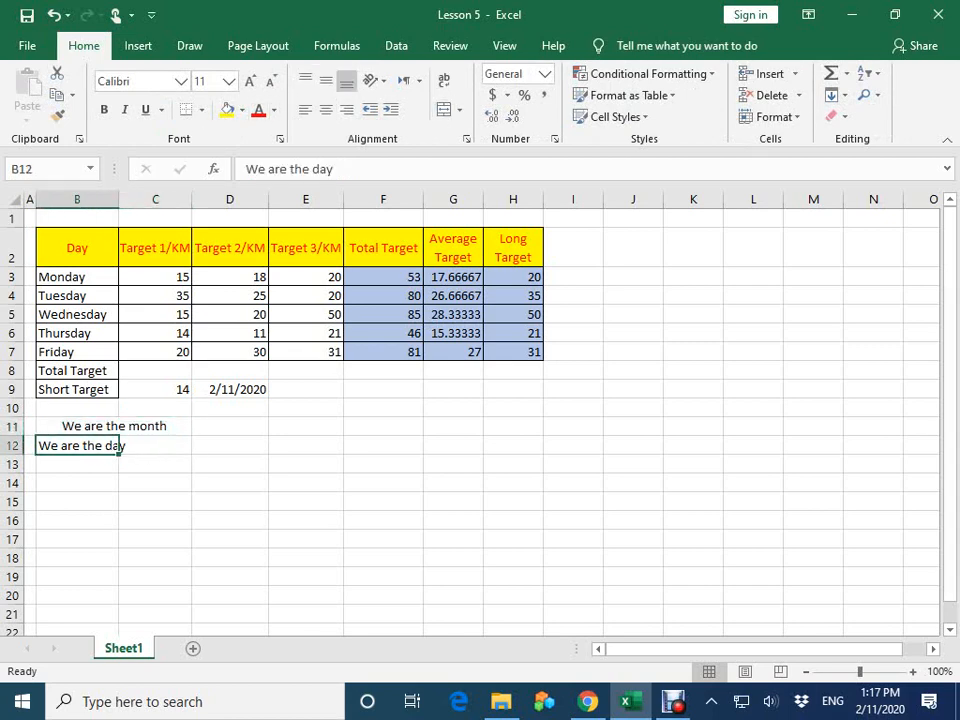
left_click_drag(76, 455, 150, 446)
left_click(444, 109)
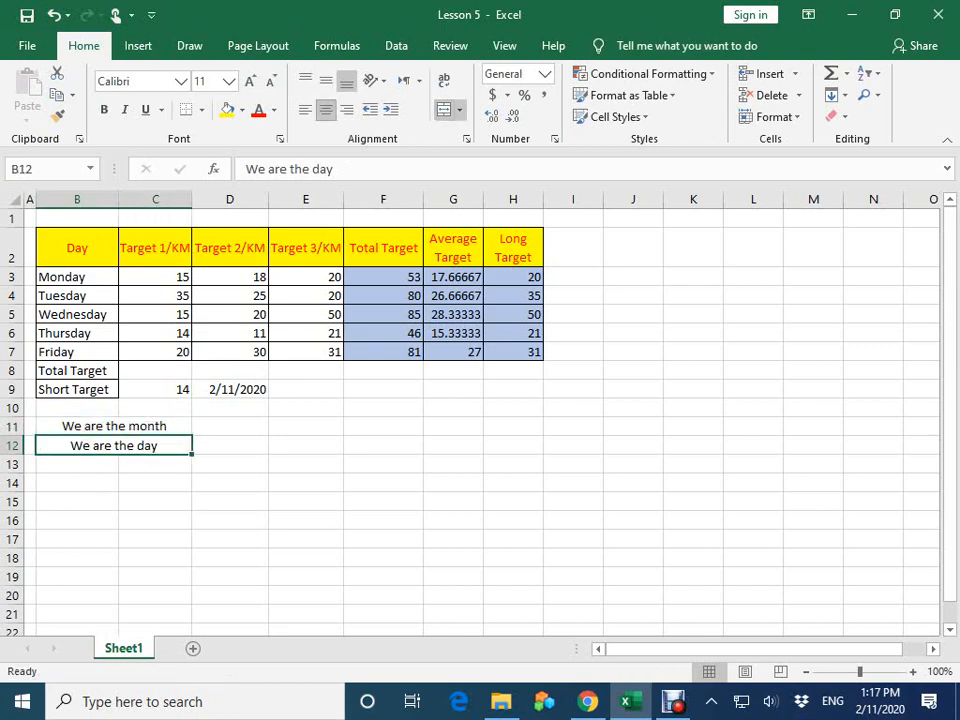
- Extract the month number from the date in D9 by entering =MONTH(D9) in D11
left_click(229, 426)
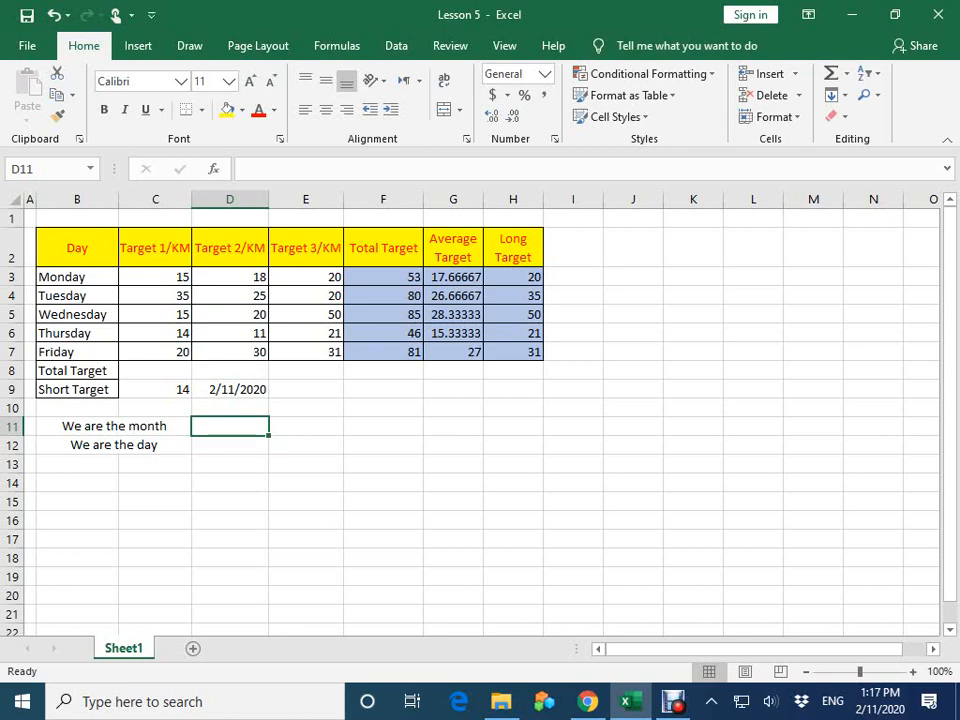
type("=")
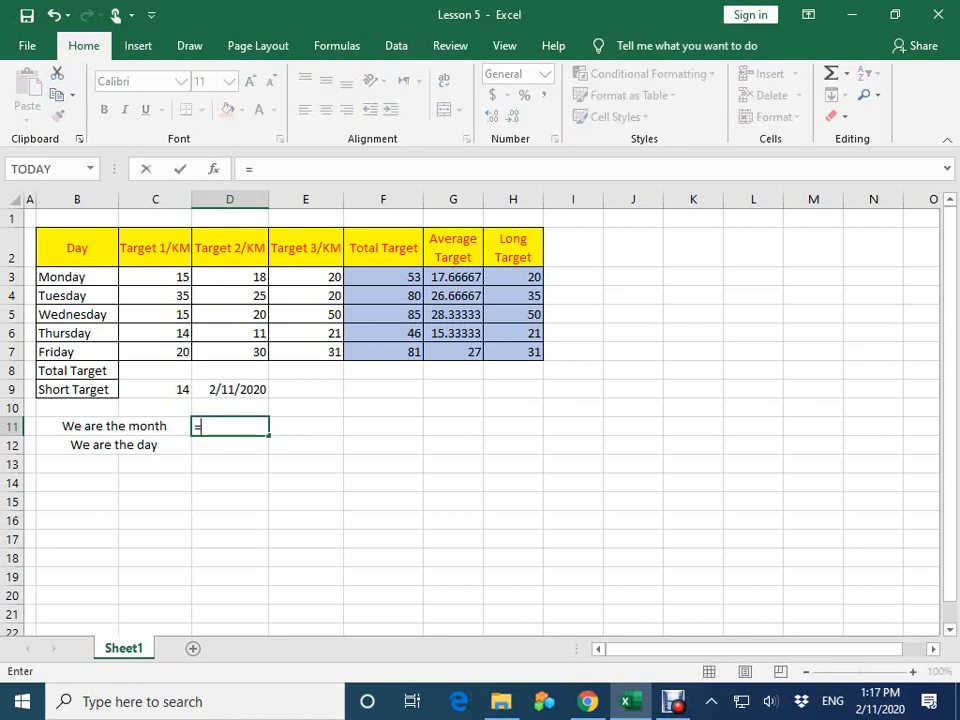
type("Month")
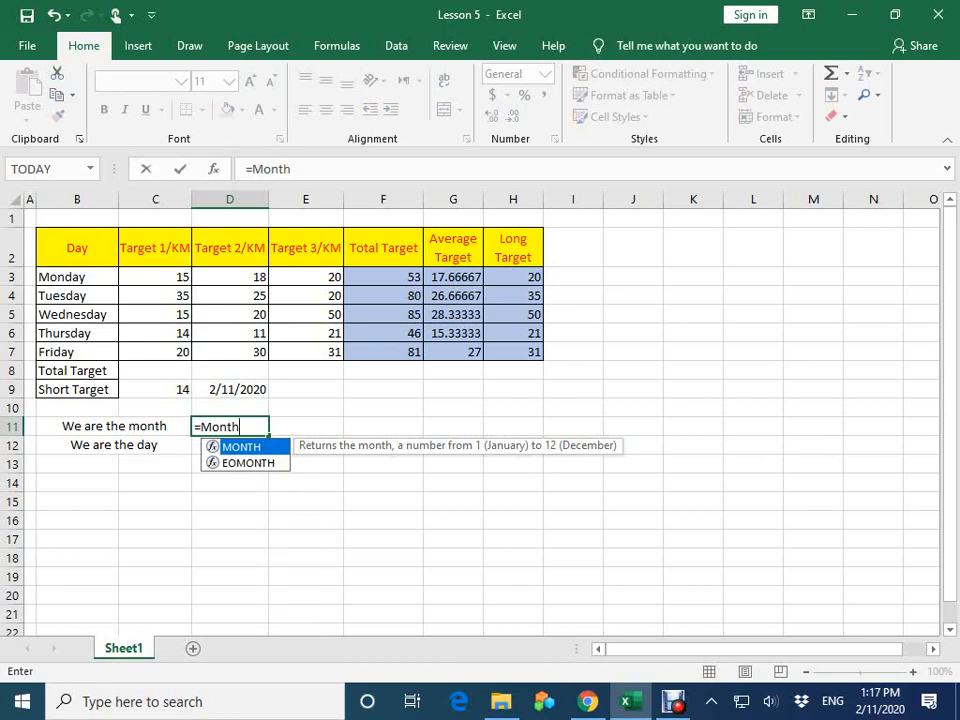
type("(D9)")
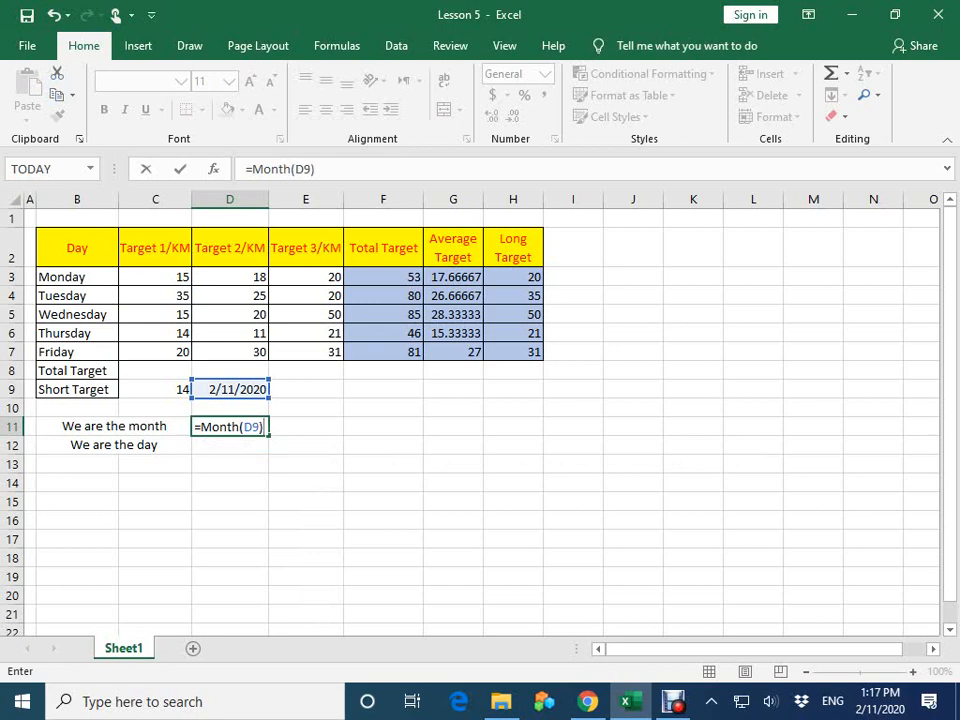
key("Return")
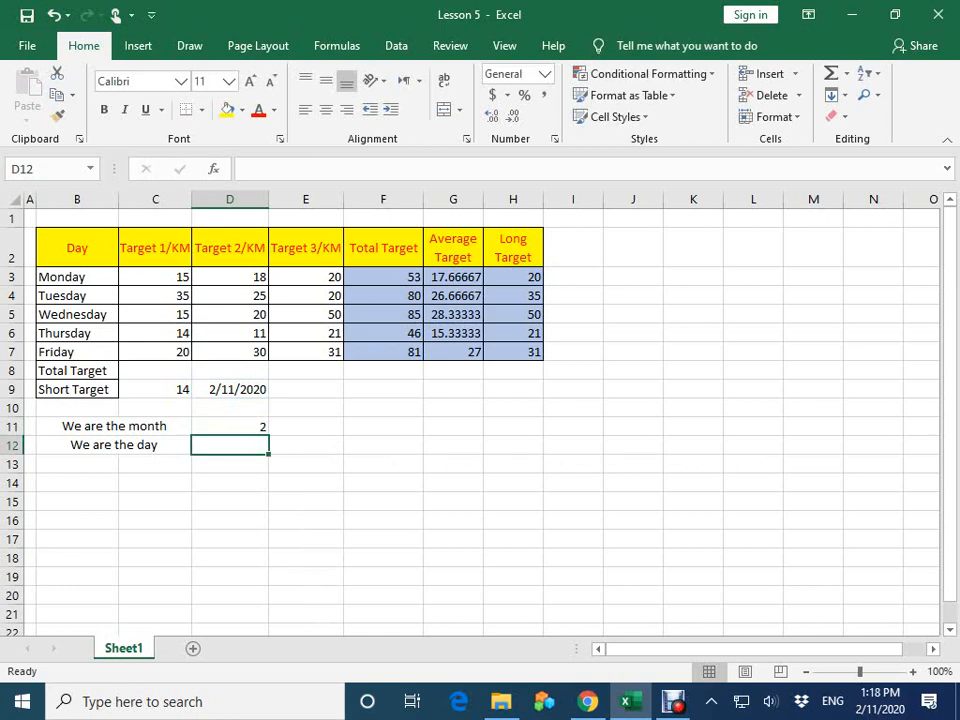
- Extract the day number from the date in D9 by entering =DAY(D9) in D12, and close the workbook
type("M")
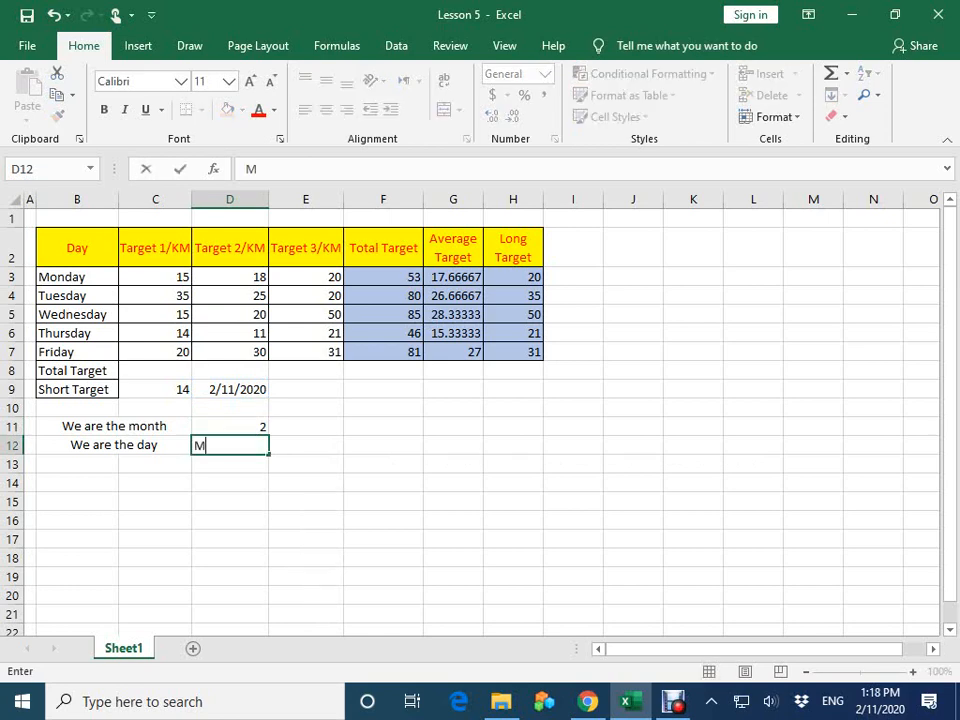
key("BackSpace")
type("Day")
key("BackSpace")
key("BackSpace")
key("BackSpace")
type("=Day")
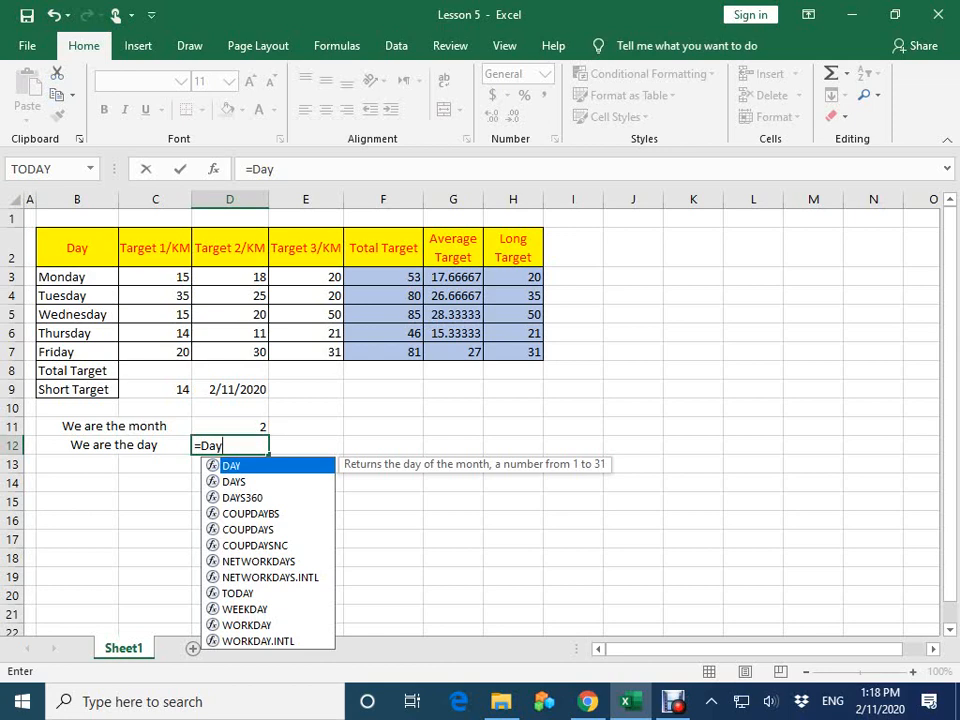
type("(")
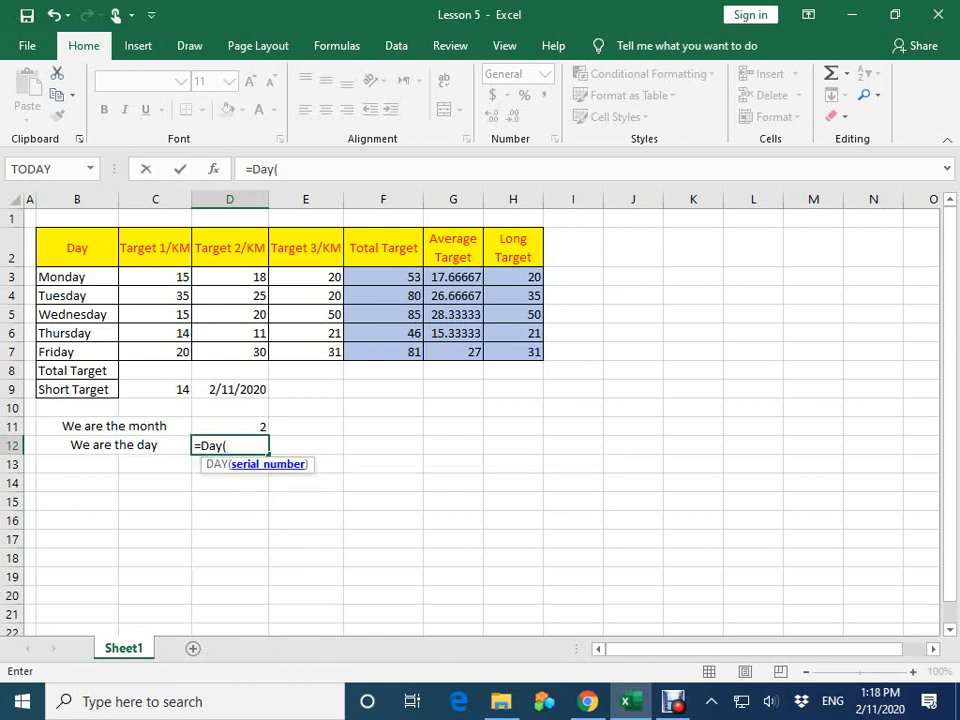
type("D9")
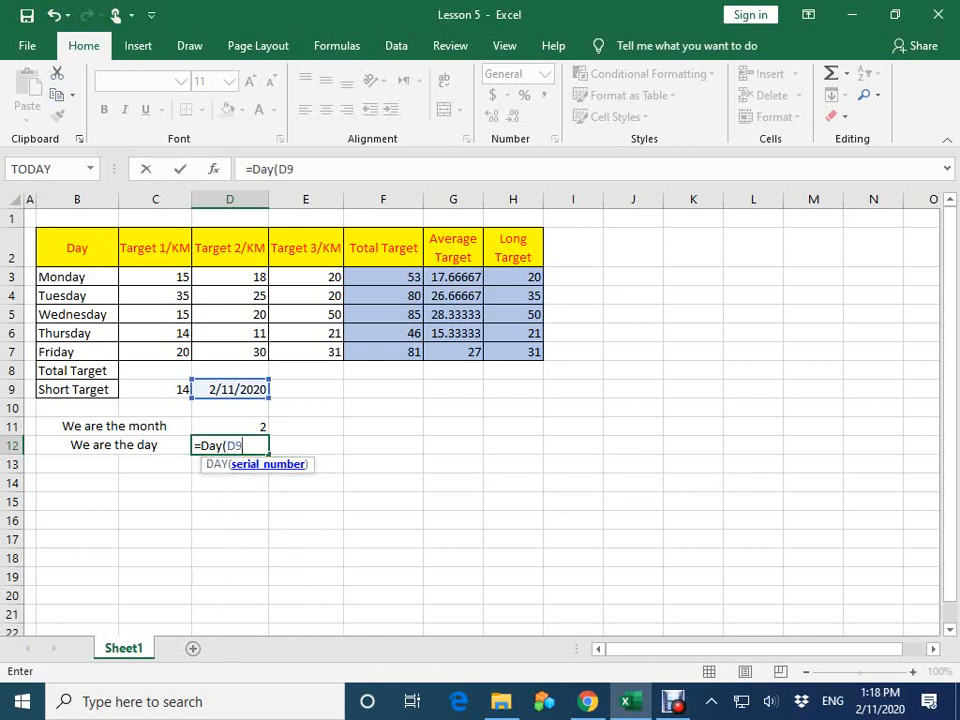
type(")")
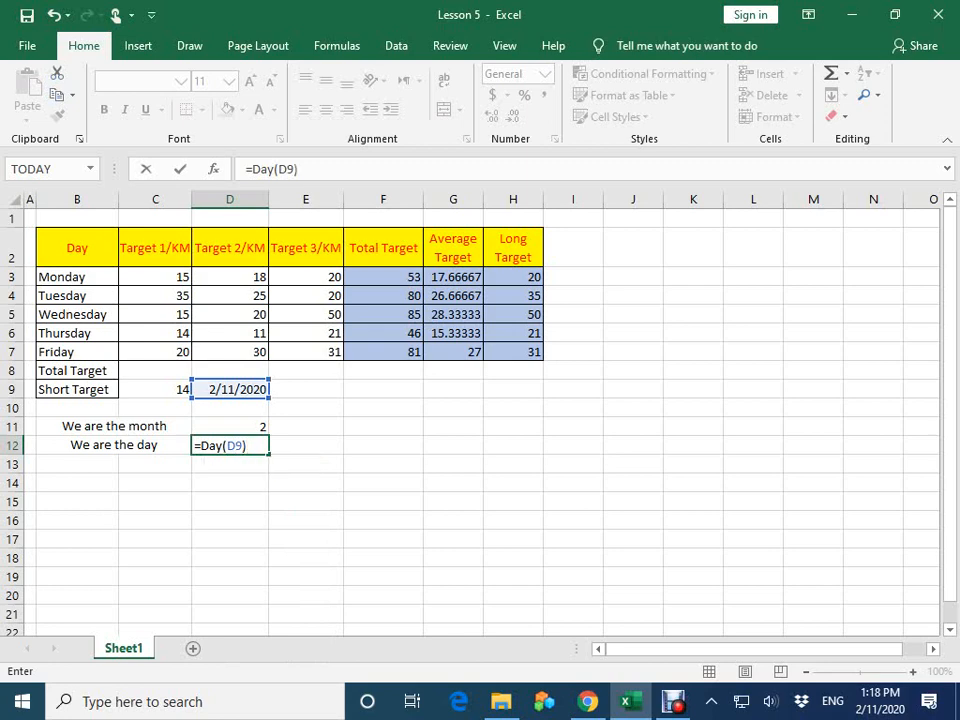
key("Return")
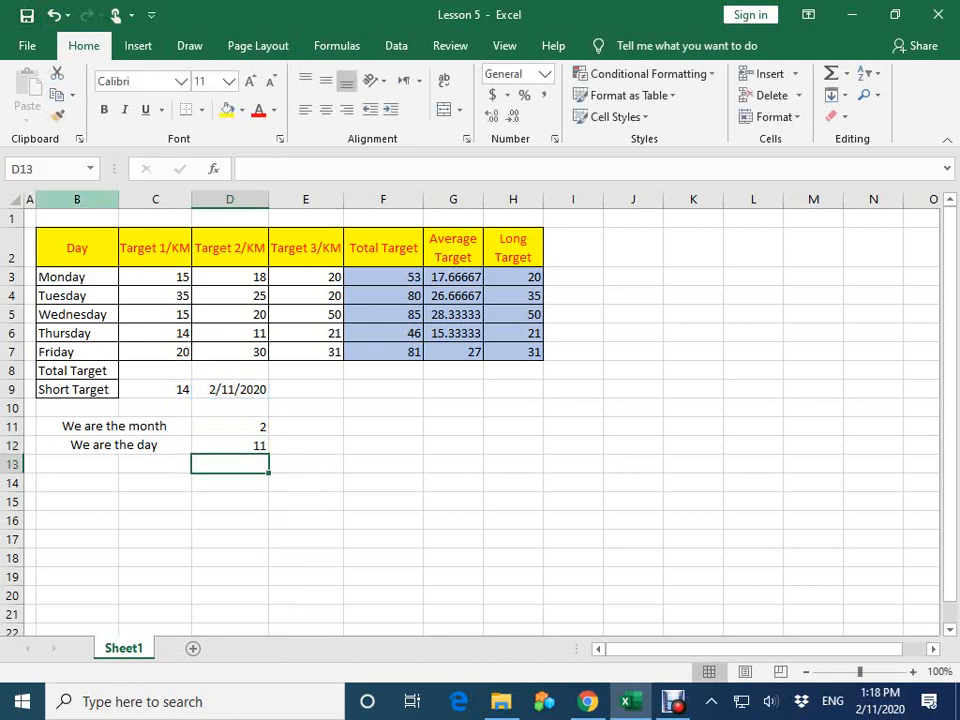
left_click(938, 14)
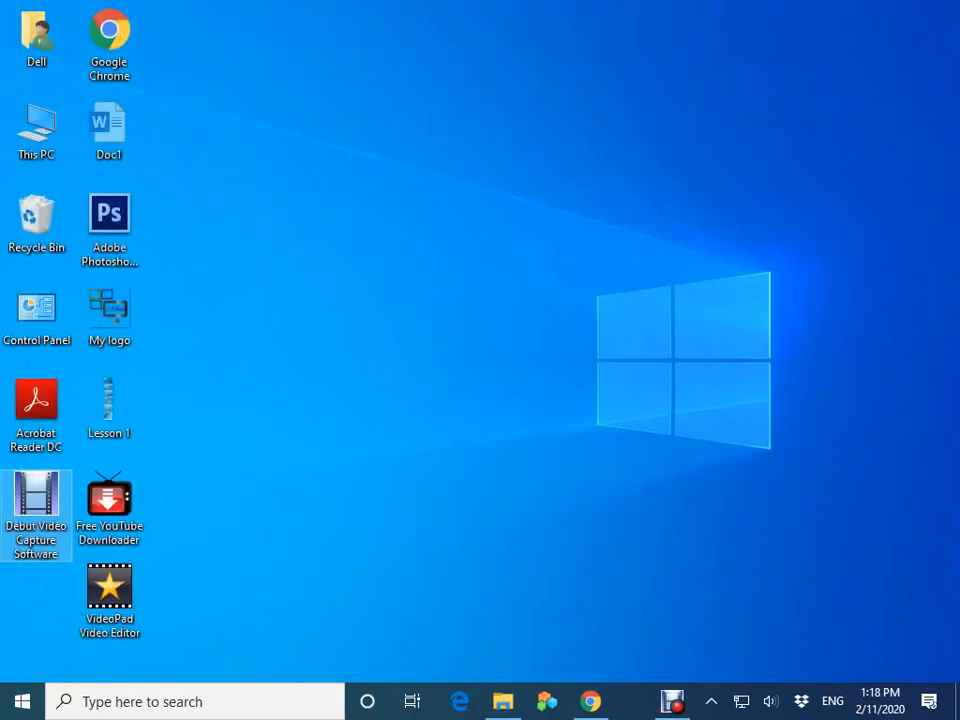